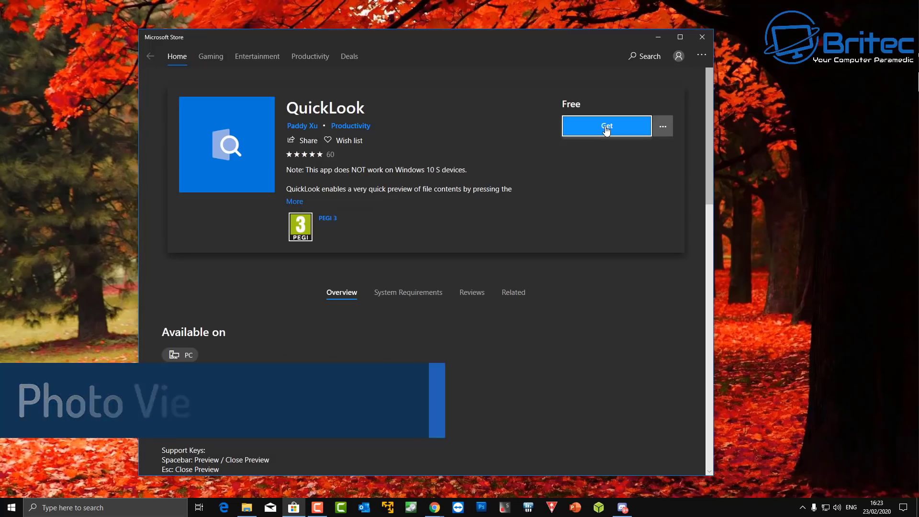
Request the free QuickLook app from its Microsoft Store page
left_click(607, 129)
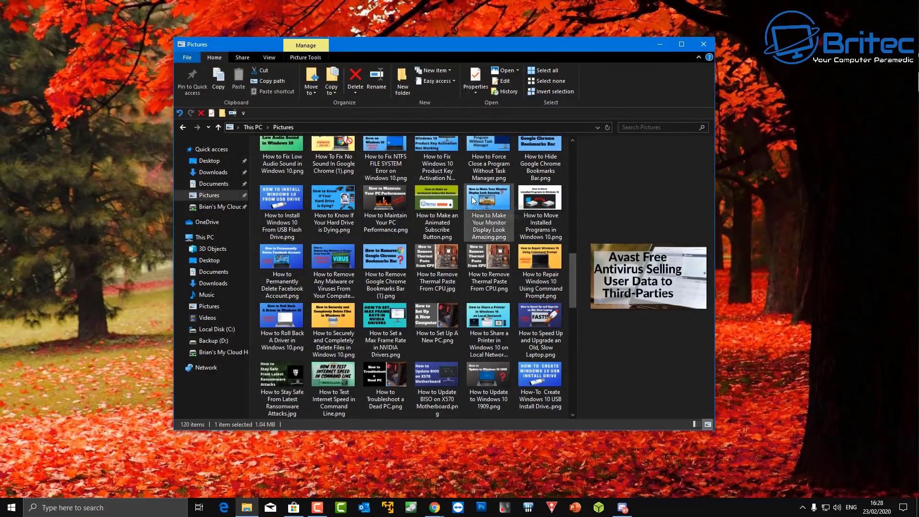
Quick-preview the Avast and How to Move Installed Programs pictures, closing each preview
key("space")
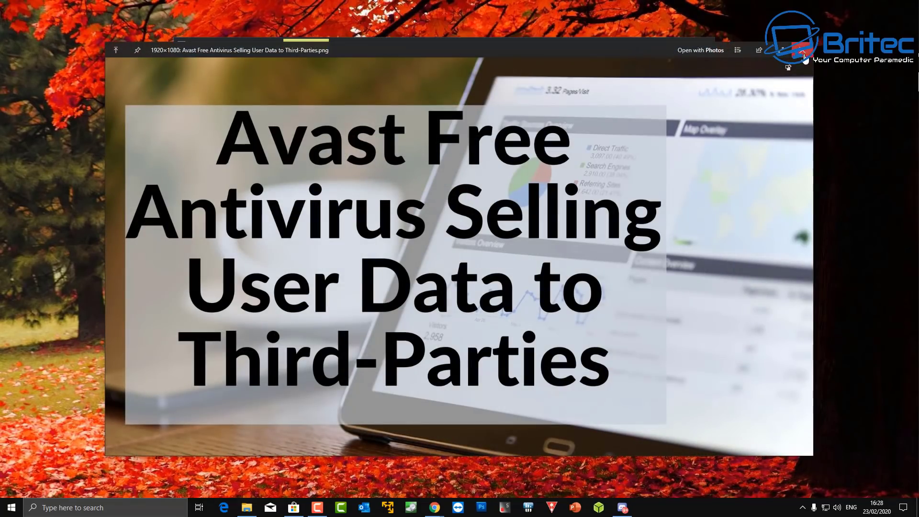
left_click(805, 50)
left_click(544, 196)
key("space")
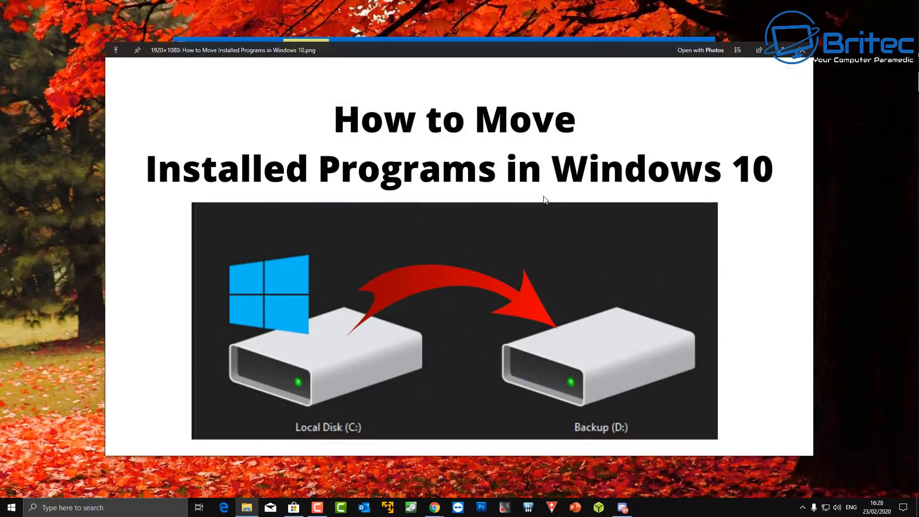
left_click(790, 56)
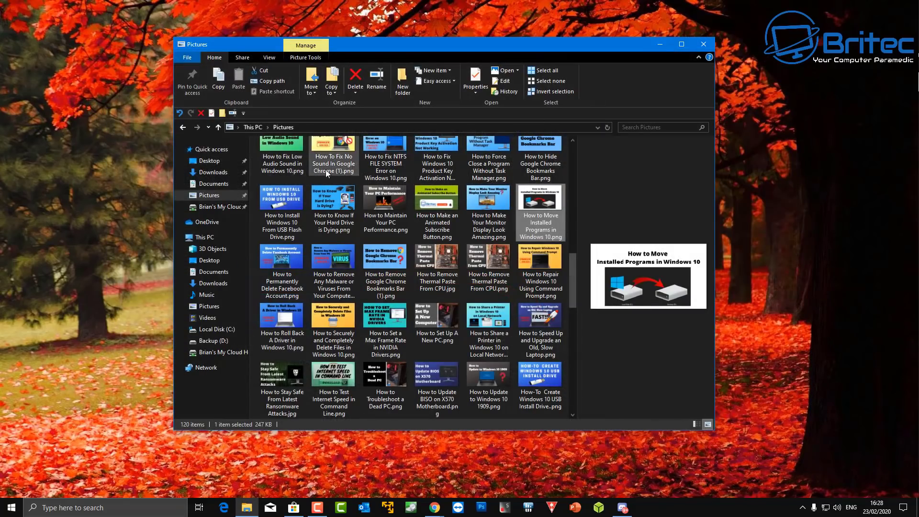
key("space")
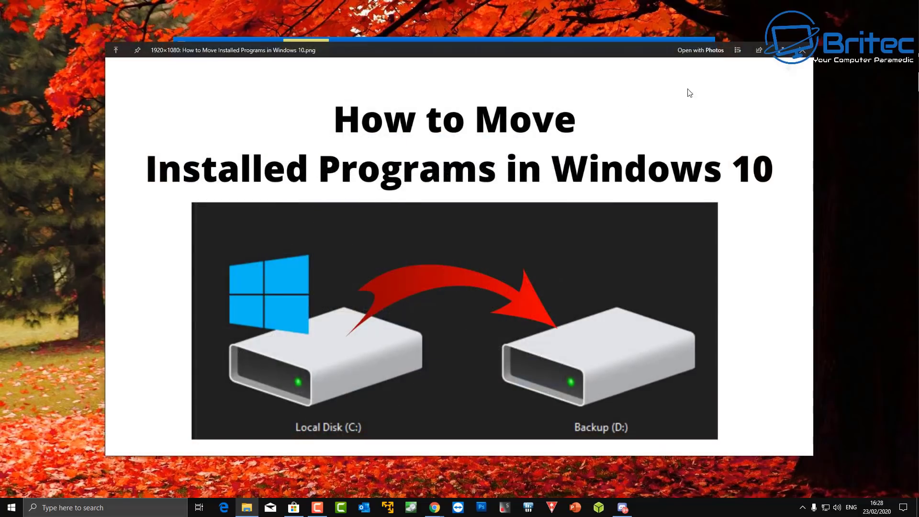
key("space")
Preview the virus-alert scam video and skip ahead to about 00:42
left_click(286, 180)
key("space")
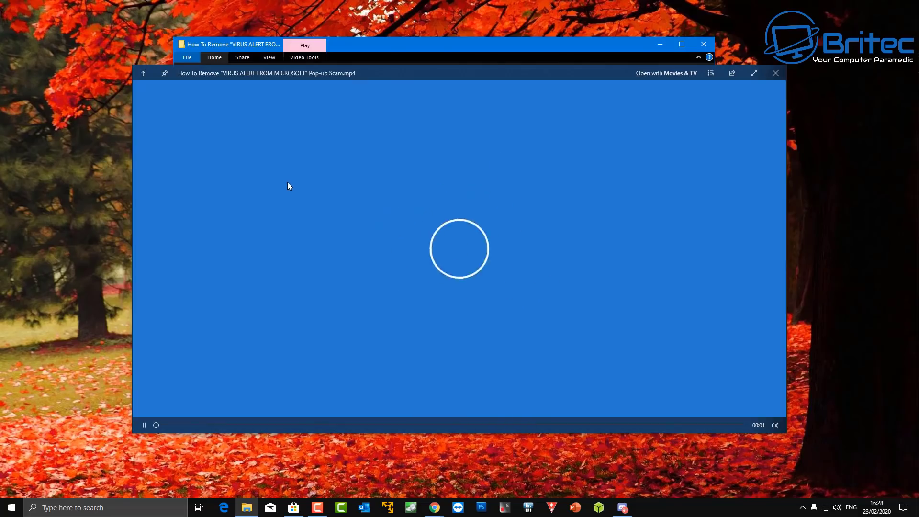
left_click(241, 425)
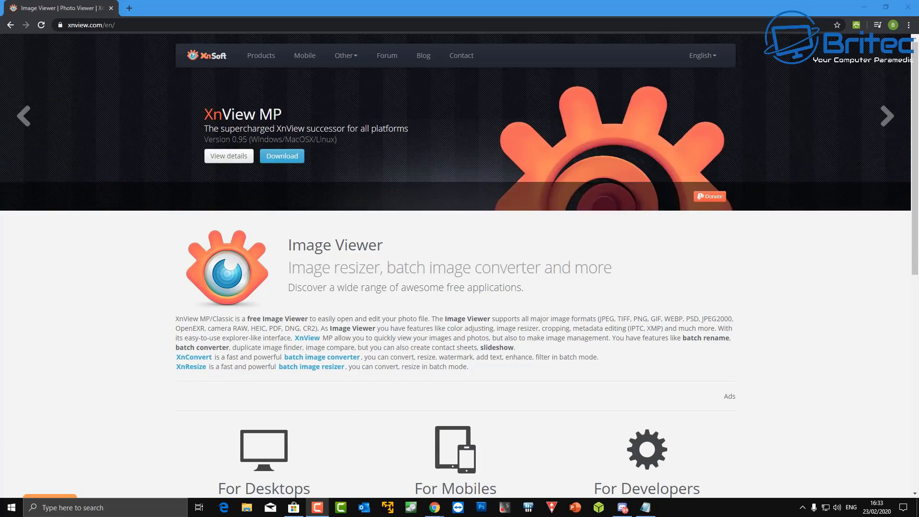
scroll(262, 353, "down", 5)
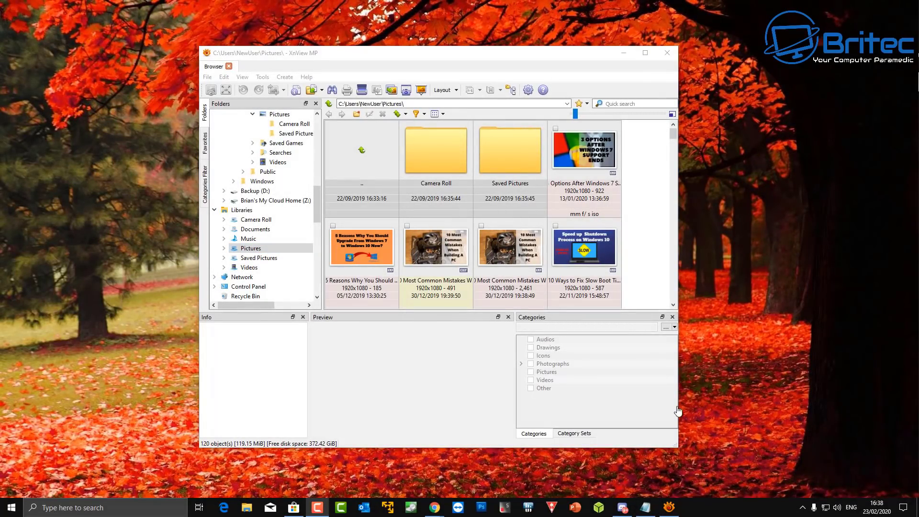
Open the 5 Reasons Why You Should Upgrade image and bring up its Draw window
mouse_move(450, 263)
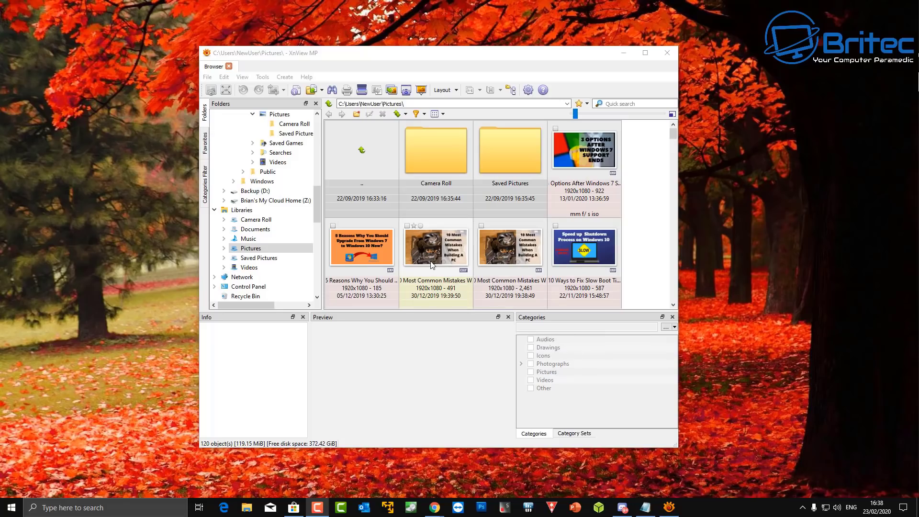
double_click(364, 249)
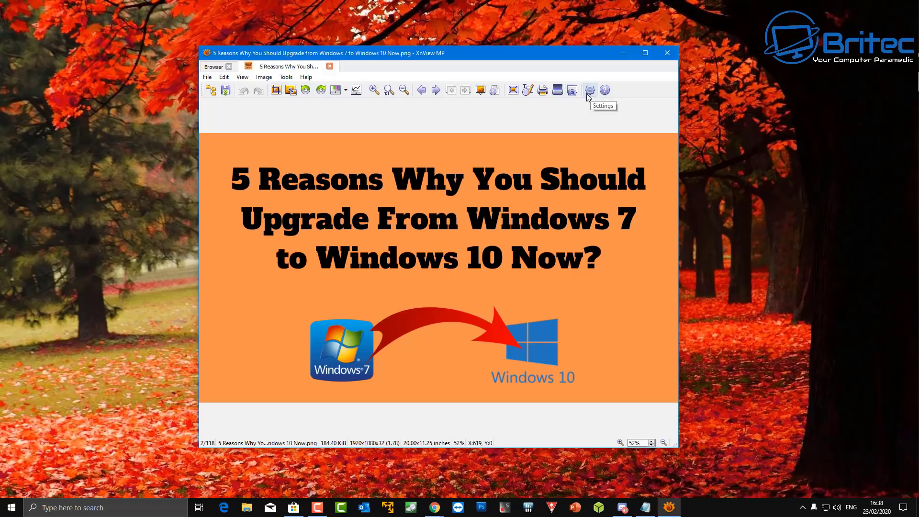
left_click(528, 91)
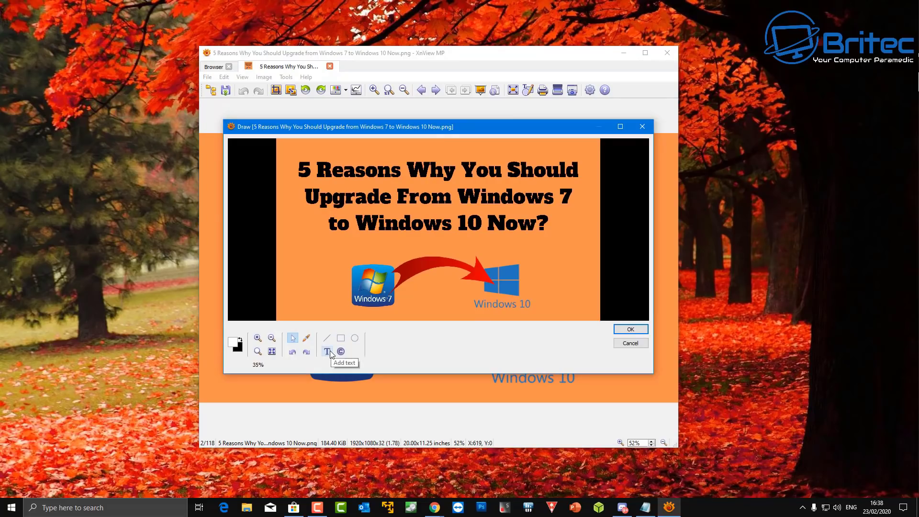
Add 'heheh' text to the image in the Algerian font at a large size
left_click(329, 353)
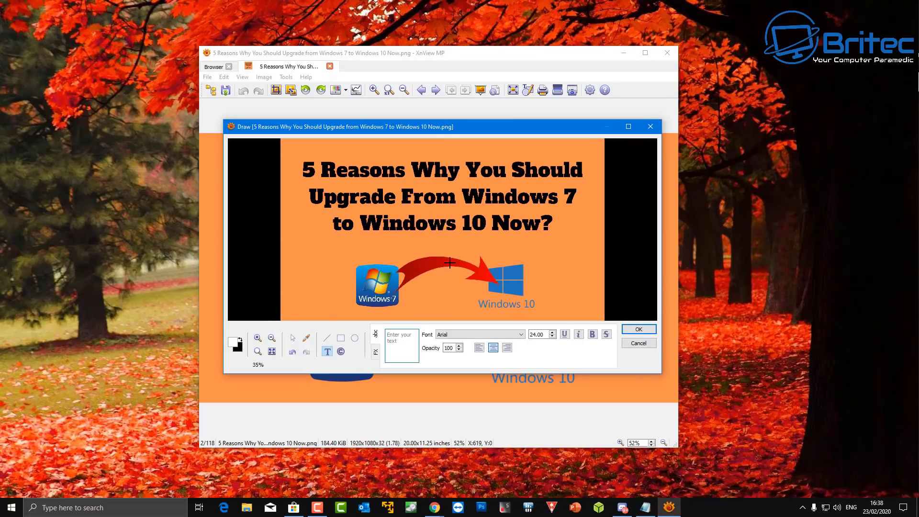
left_click(371, 246)
type("heheh")
left_click(486, 335)
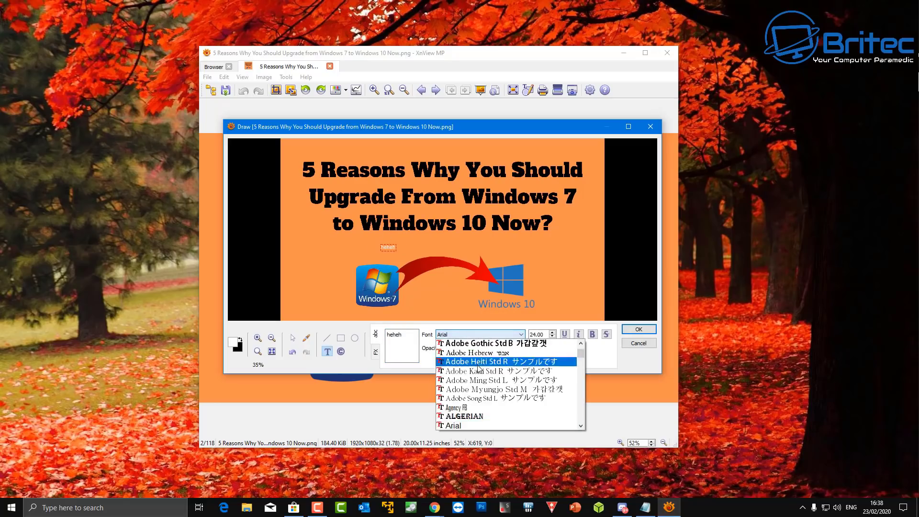
left_click(477, 417)
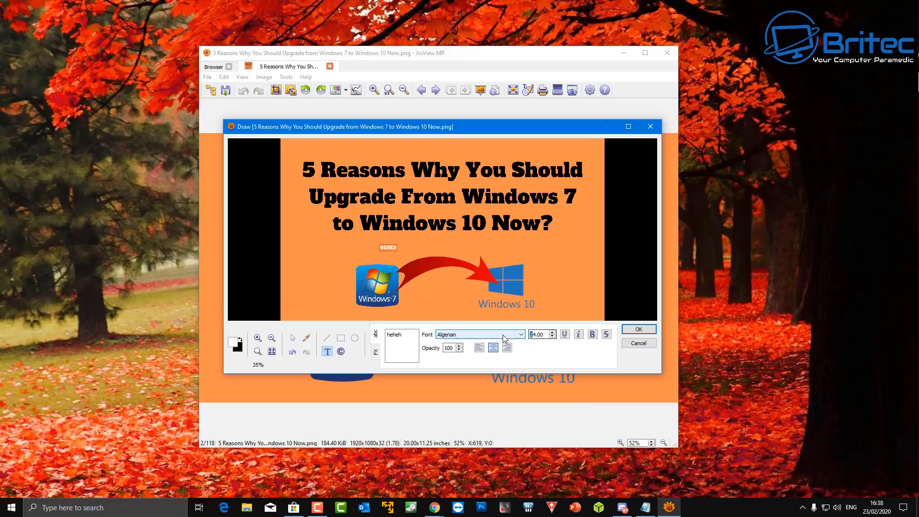
type("22")
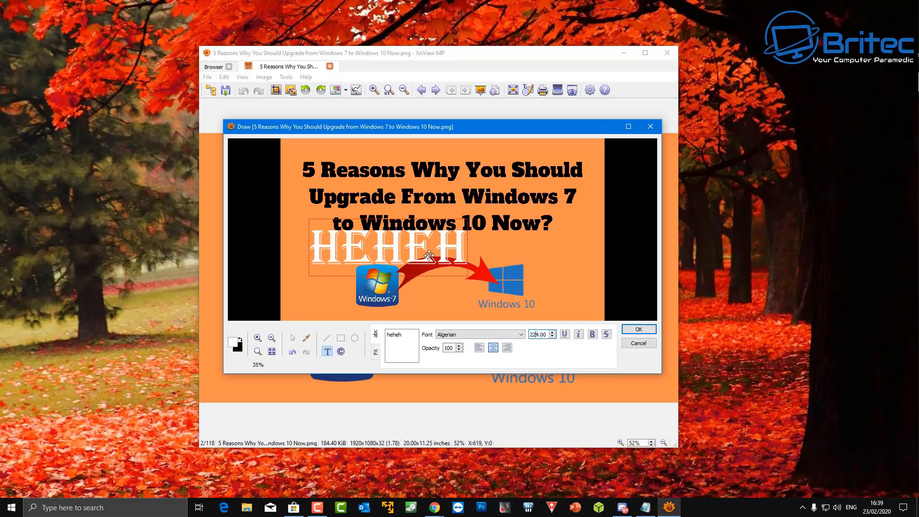
Move the text over the red arrow, then remove it and close the Draw window
left_click_drag(425, 266, 479, 268)
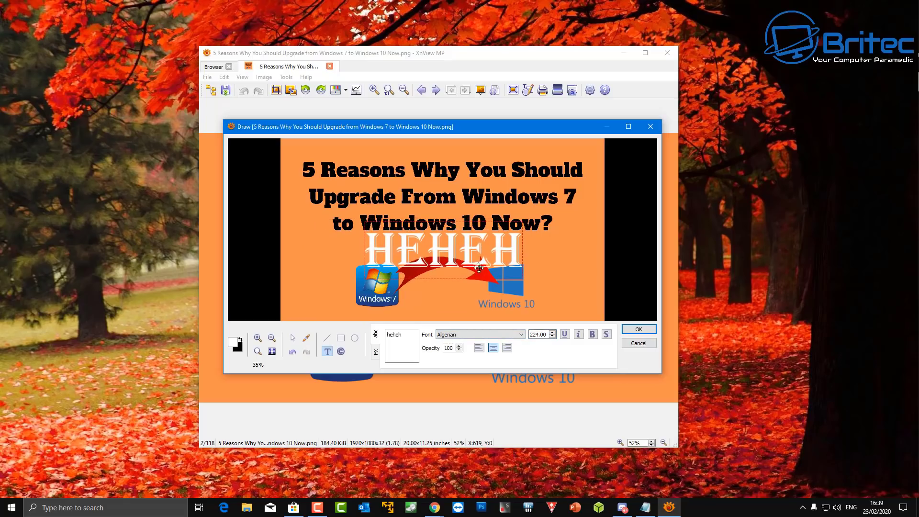
key("Escape")
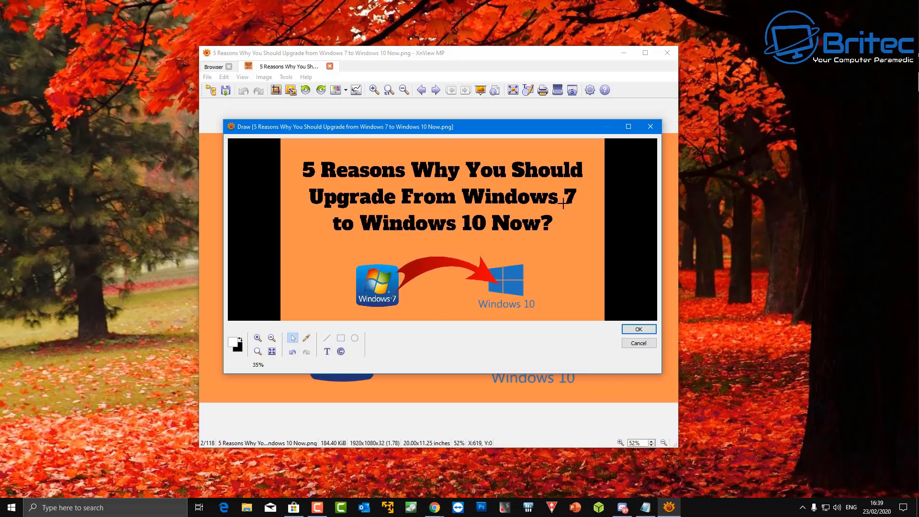
left_click(650, 127)
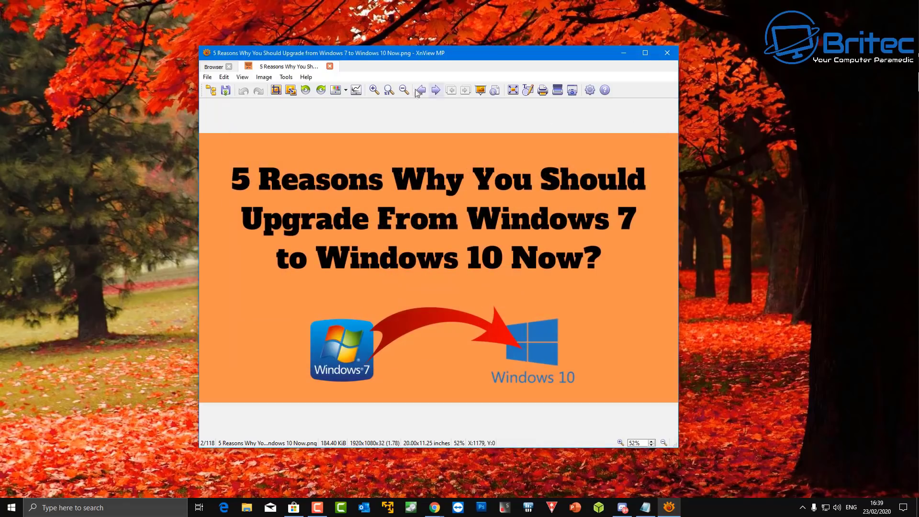
Run a quick slideshow, advancing past the Slow Boot Times and Allow Standard User Accounts pictures
left_click(481, 91)
left_click(437, 91)
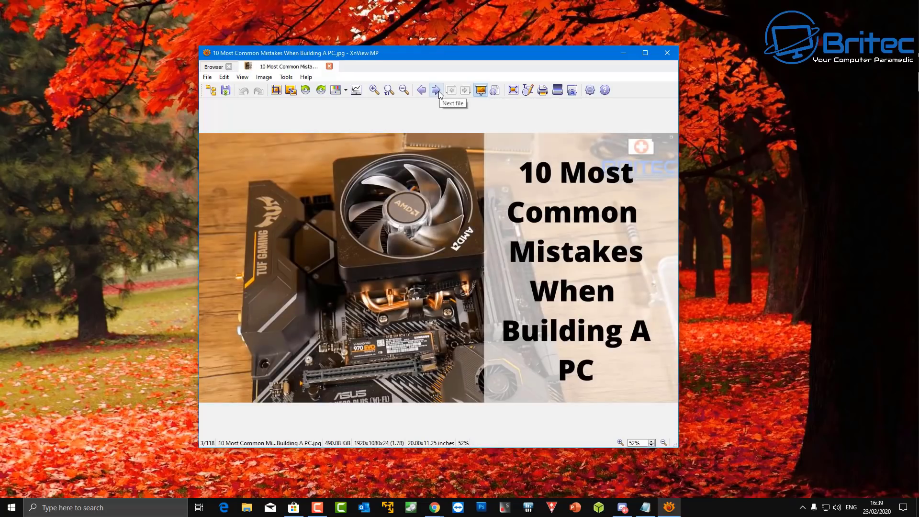
left_click(437, 91)
left_click(436, 91)
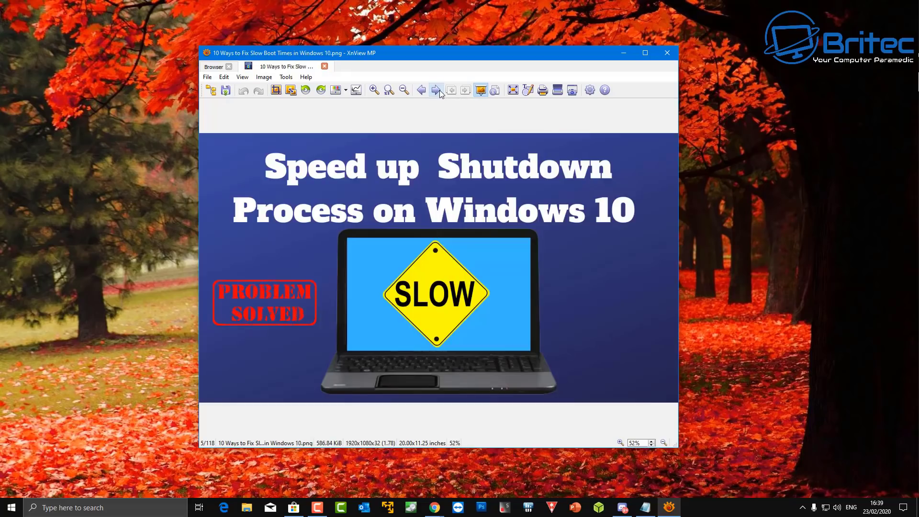
left_click(436, 90)
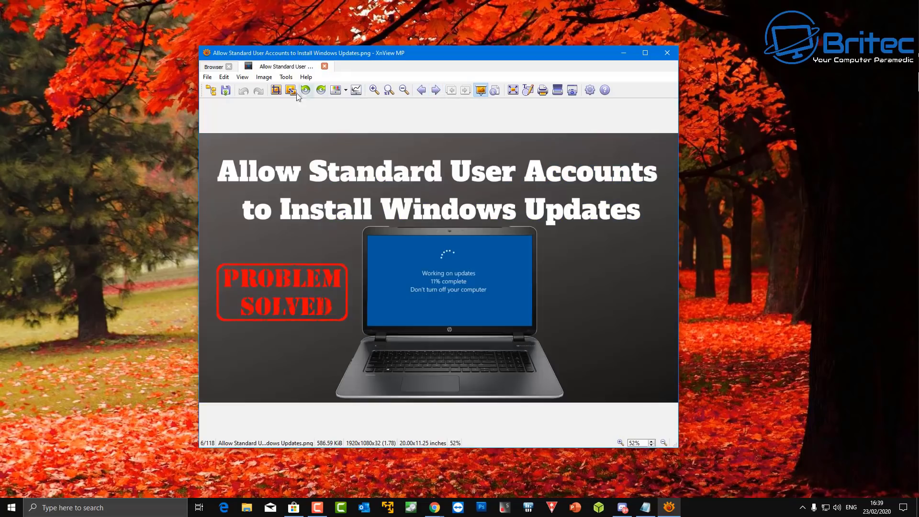
Advance to the Are You Really Anonymous Using A VPN image and open its Tools menu
scroll(324, 102, "down", 1)
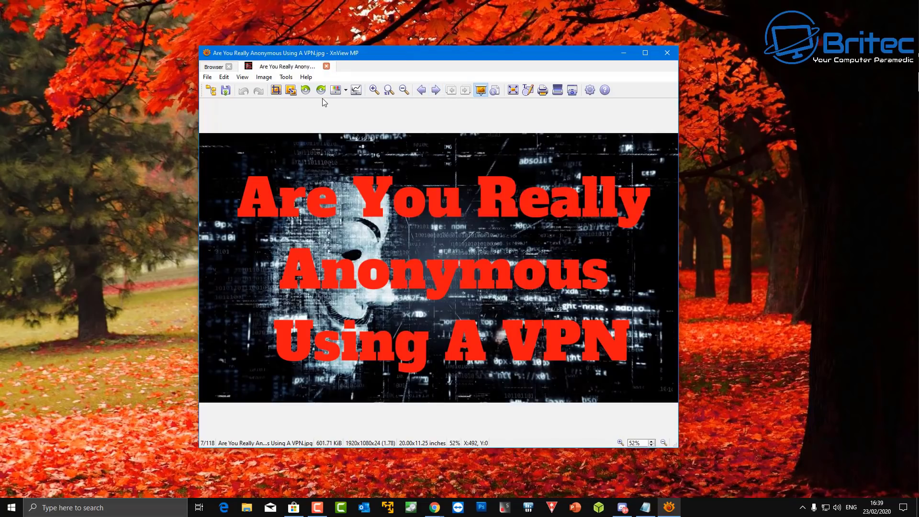
scroll(326, 101, "down", 1)
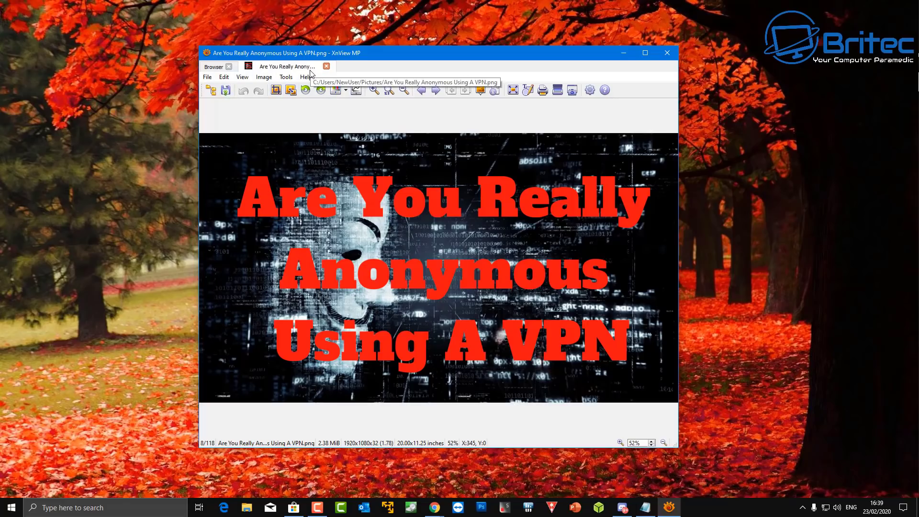
left_click(287, 77)
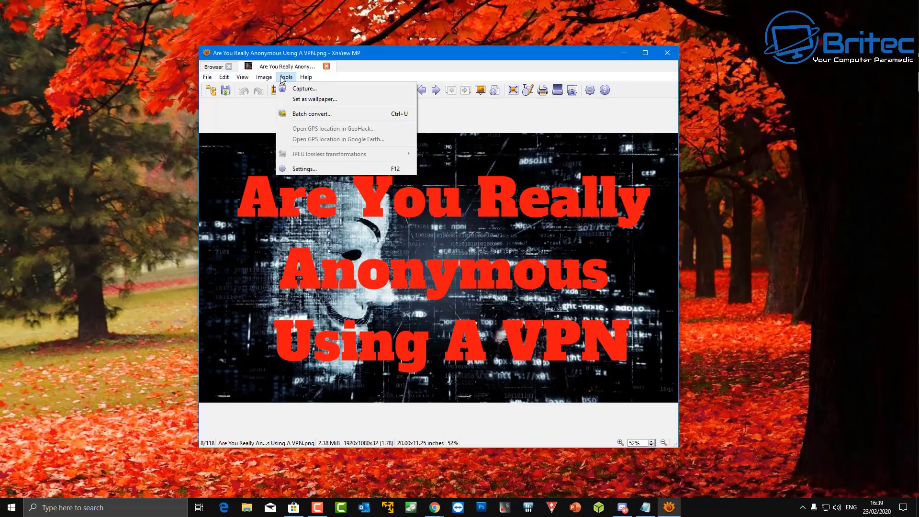
mouse_move(267, 80)
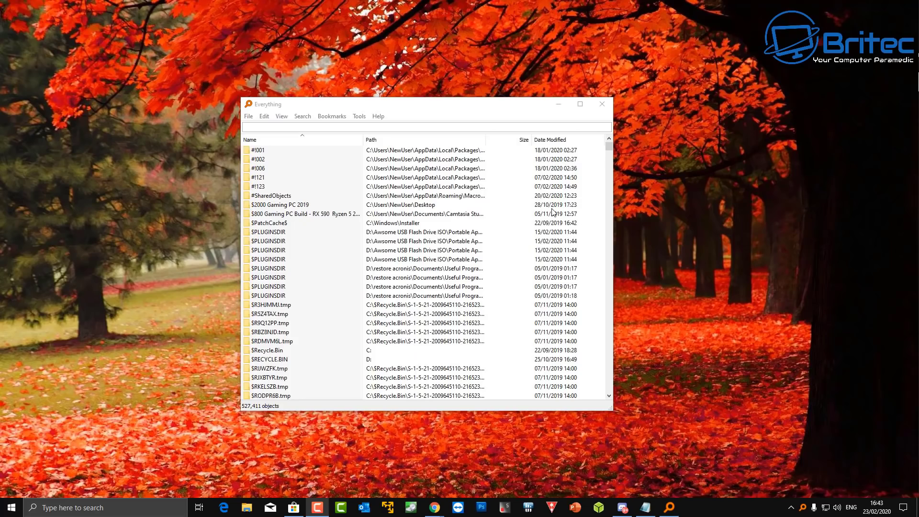
Search Everything for 'Best cooling case' and open the Raspberry Pi 4 cooling case JPG in Photos
left_click(305, 126)
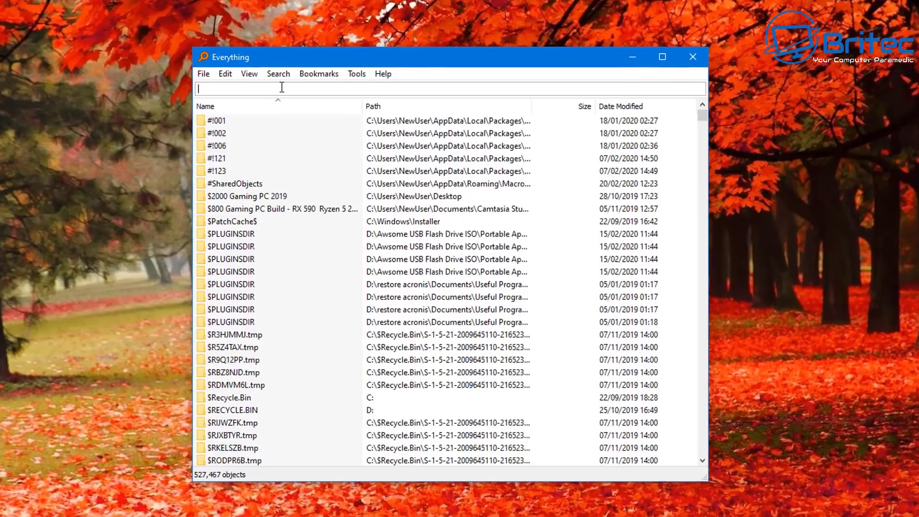
type("Best ")
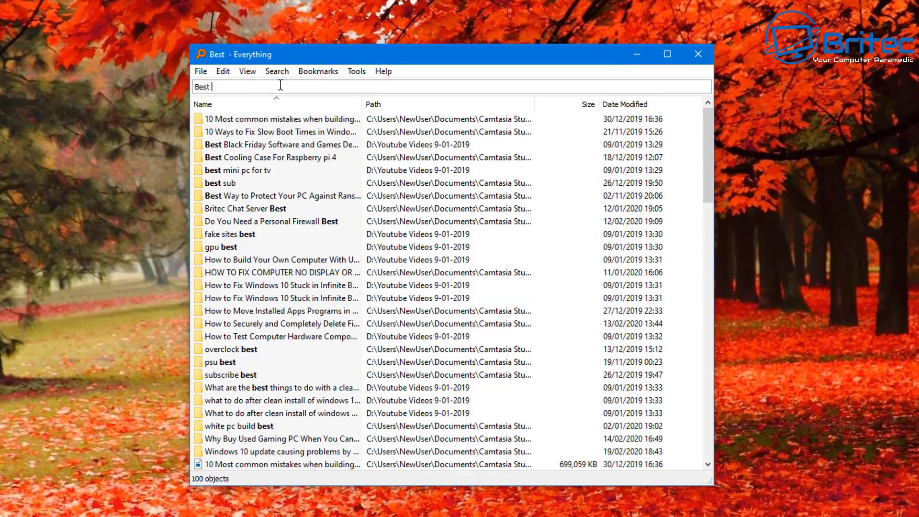
type("cooling case")
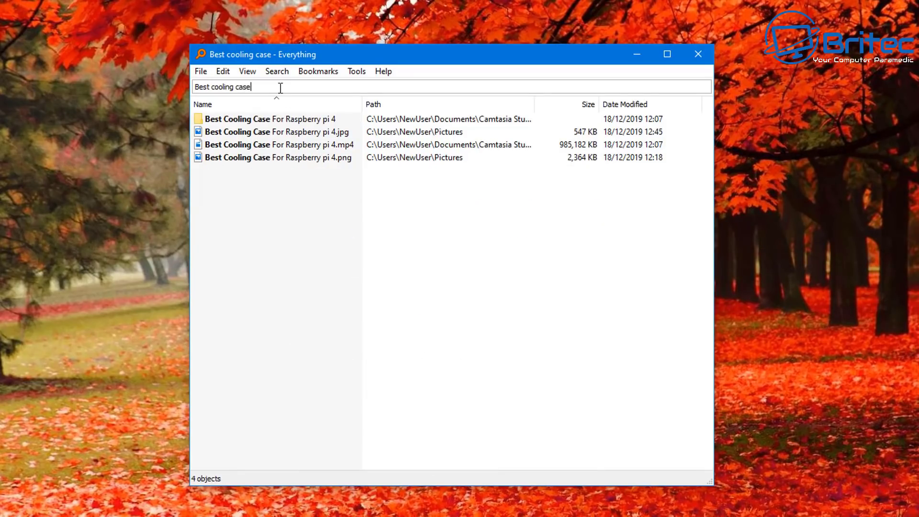
left_click(284, 119)
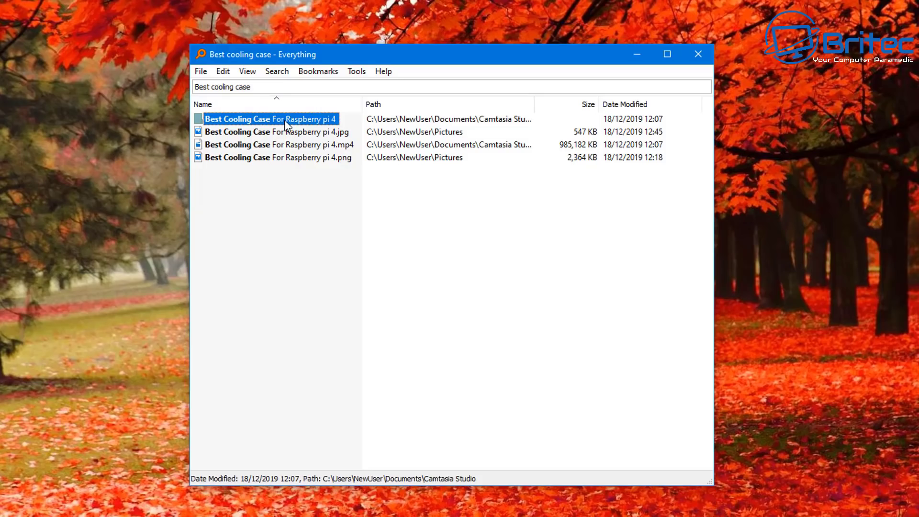
left_click(286, 132)
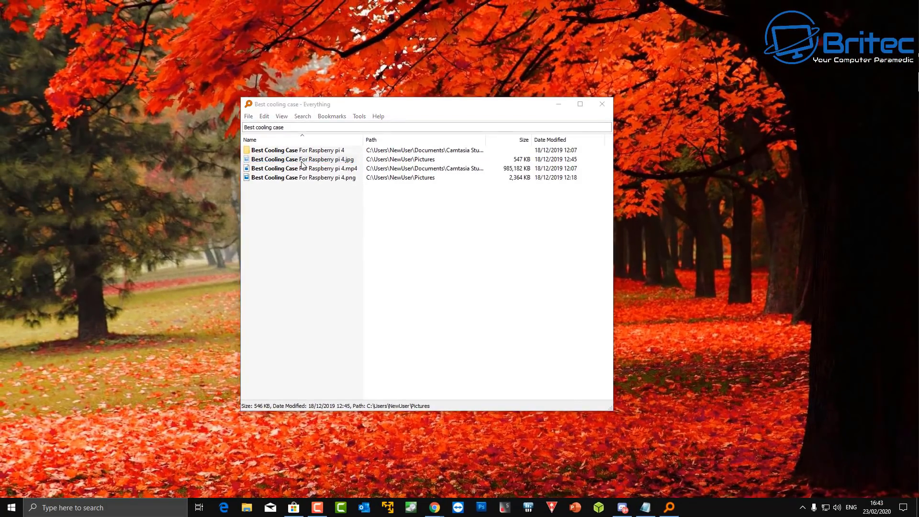
double_click(301, 161)
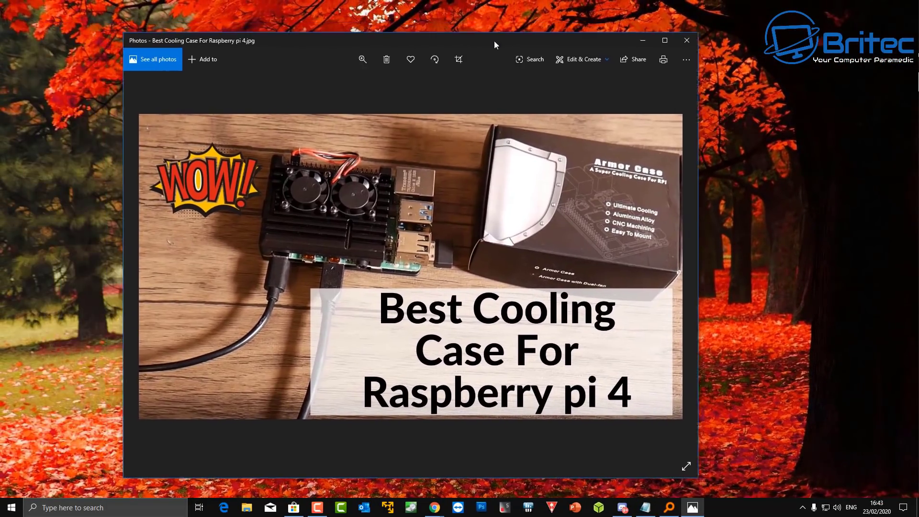
Close the cooling case photo and browse Everything's Tools, Bookmarks, View and Edit menus
left_click_drag(494, 45, 550, 49)
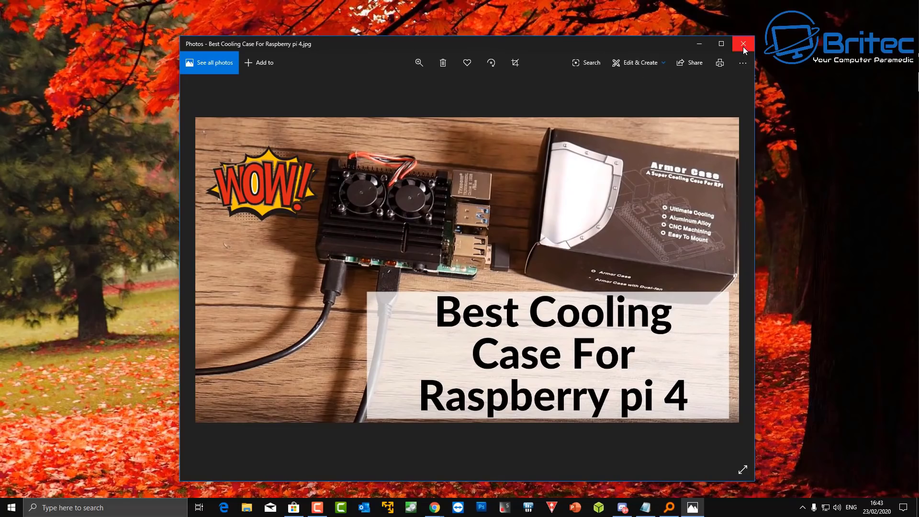
left_click(744, 44)
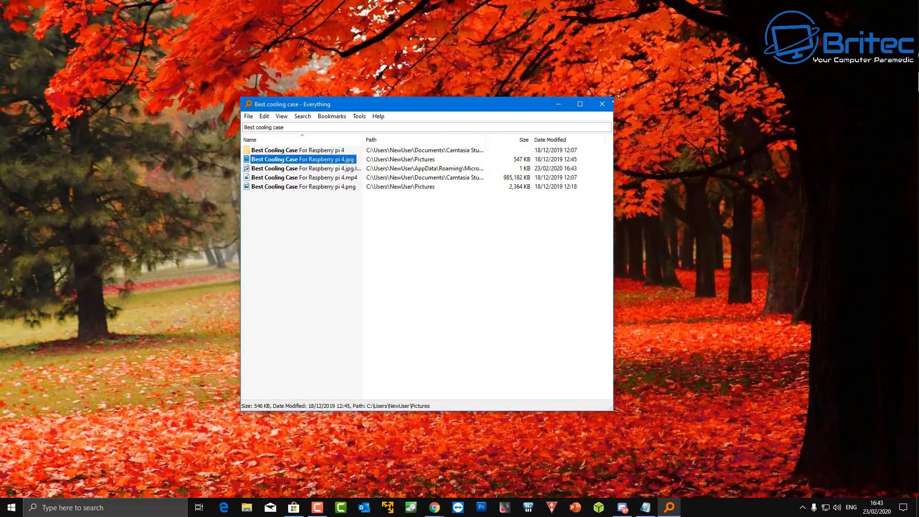
left_click(359, 116)
mouse_move(334, 116)
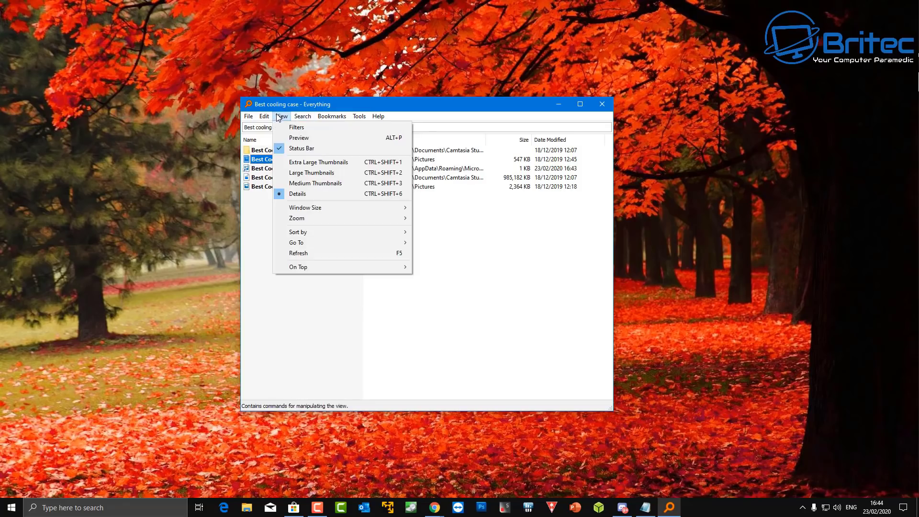
mouse_move(259, 118)
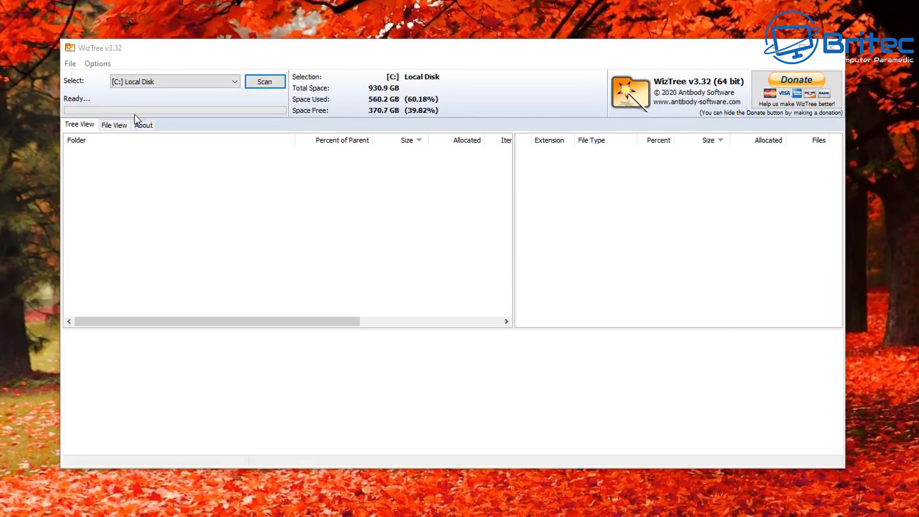
Scan the C: Local Disk for space usage in WizTree
left_click(235, 80)
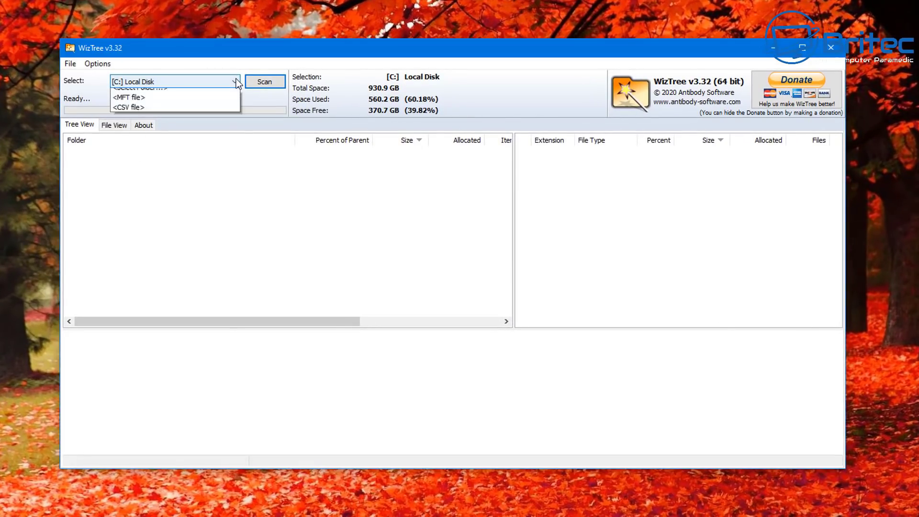
left_click(237, 78)
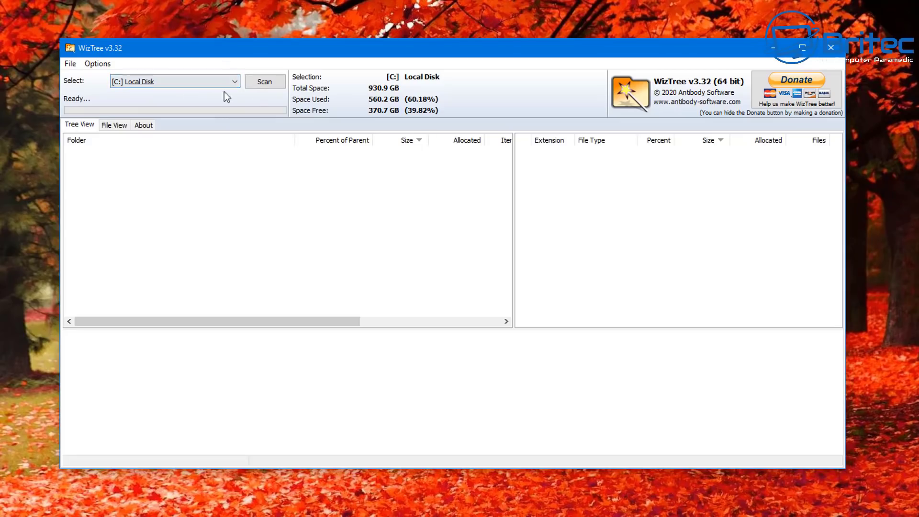
left_click(260, 84)
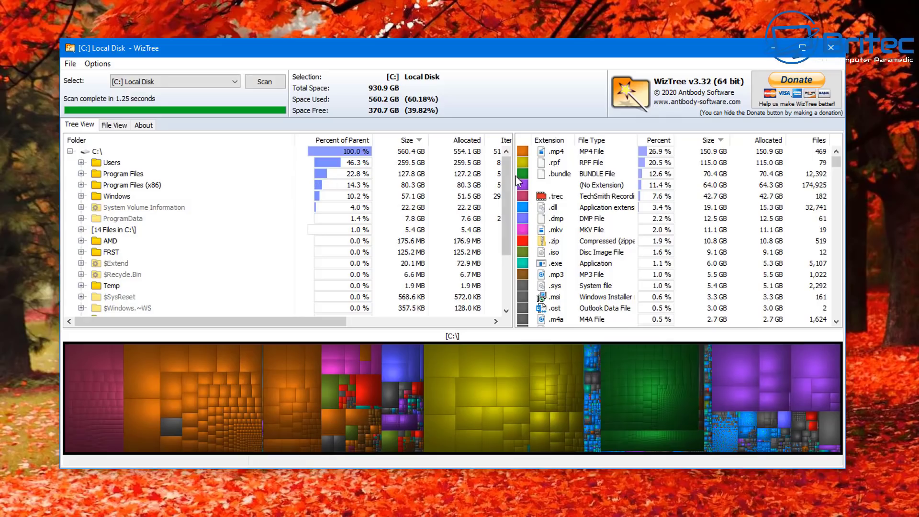
Resize the folder and file-type panes, then bring up options for the RAM guide PNG
left_click_drag(515, 178, 554, 178)
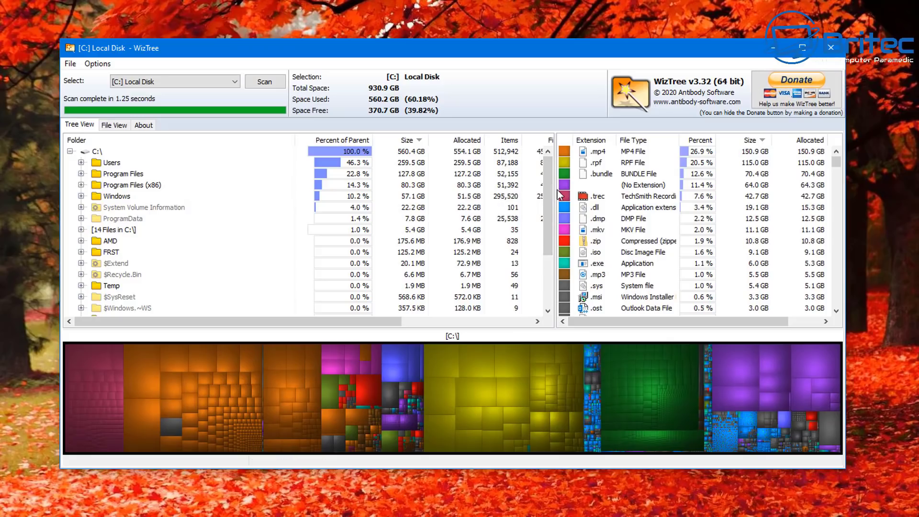
left_click_drag(554, 190, 647, 192)
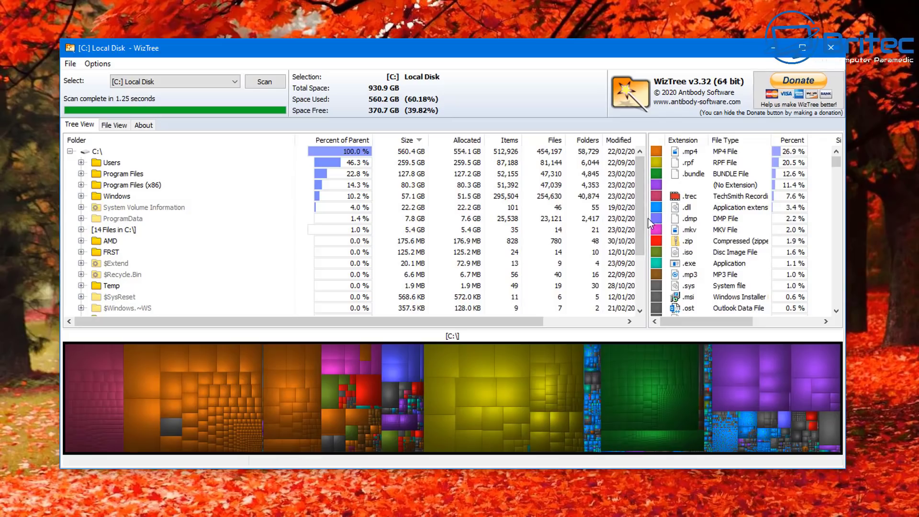
left_click_drag(647, 218, 535, 219)
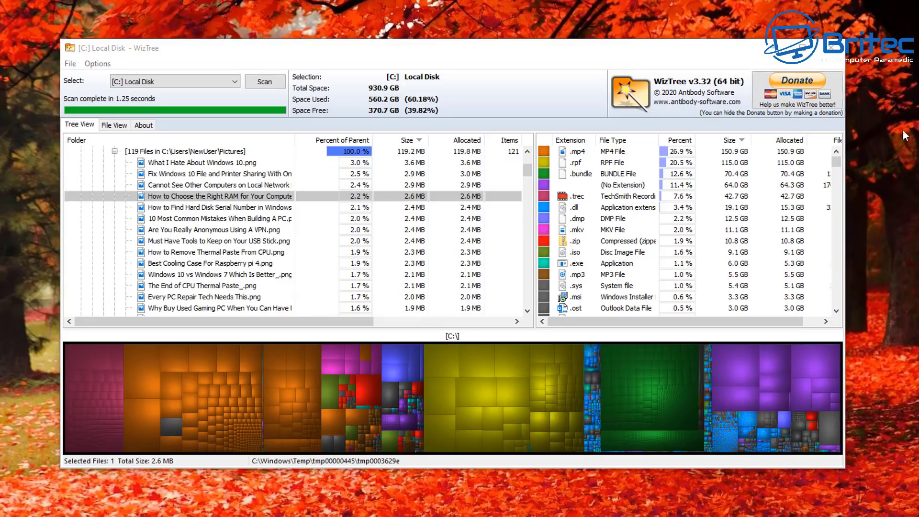
right_click(158, 198)
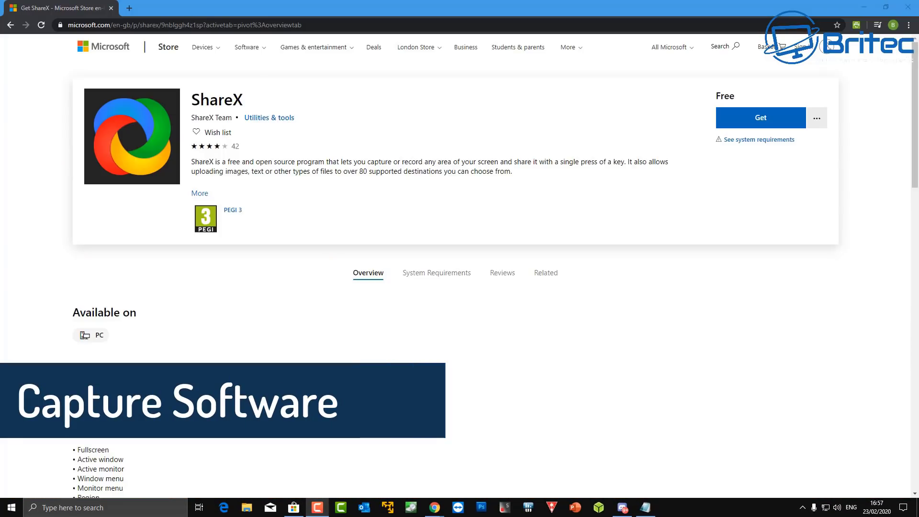
Request the free ShareX app from the Microsoft Store app, handed off from its web page
left_click(764, 120)
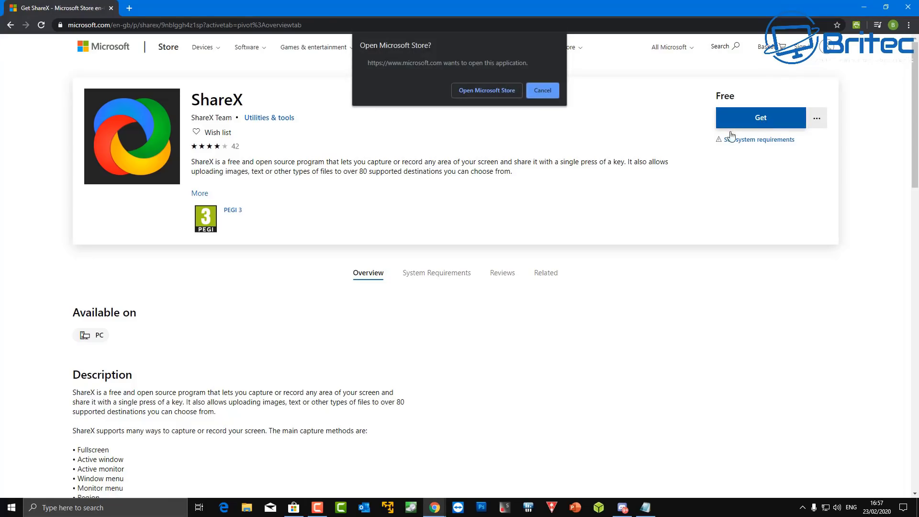
left_click(481, 92)
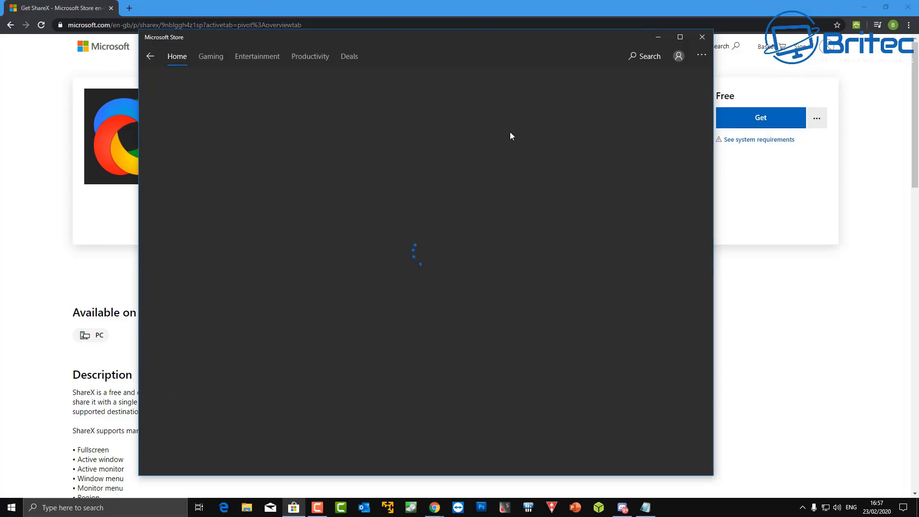
left_click(864, 8)
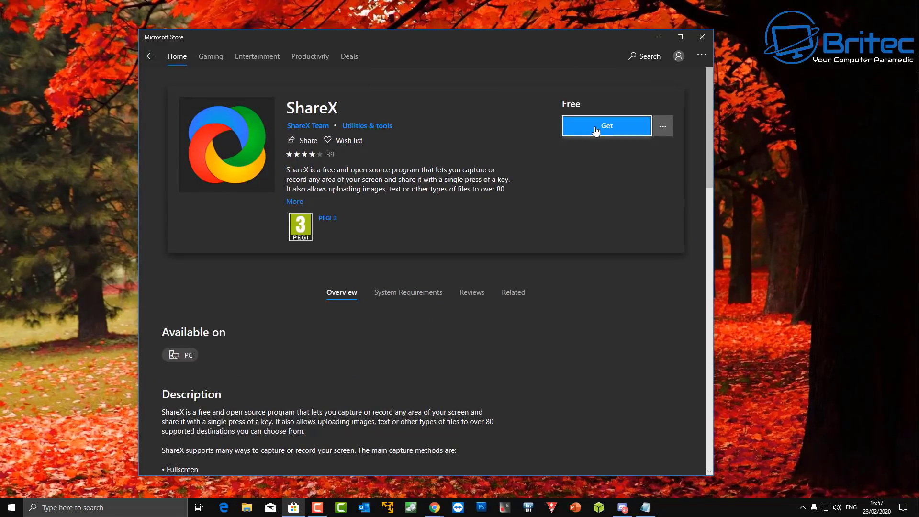
left_click(596, 128)
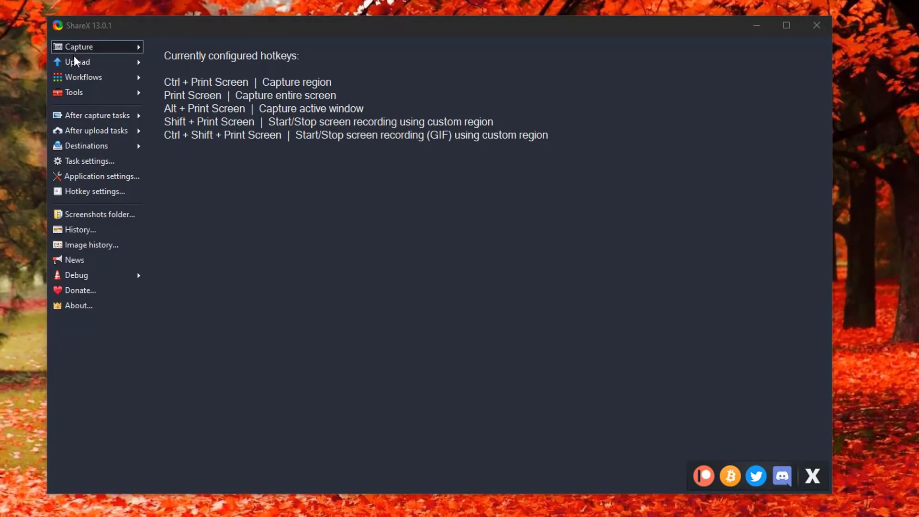
Browse ShareX's Tools list, then its Workflows and Capture submenus
left_click(81, 96)
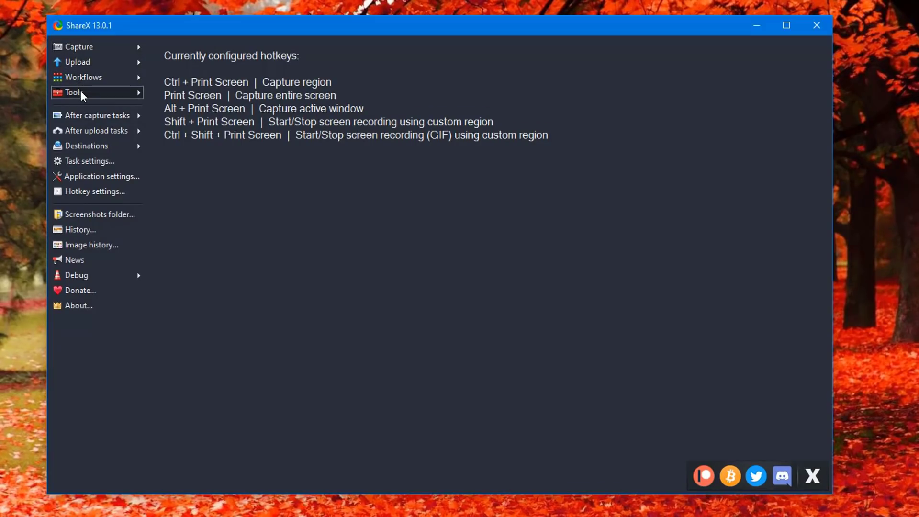
left_click(116, 94)
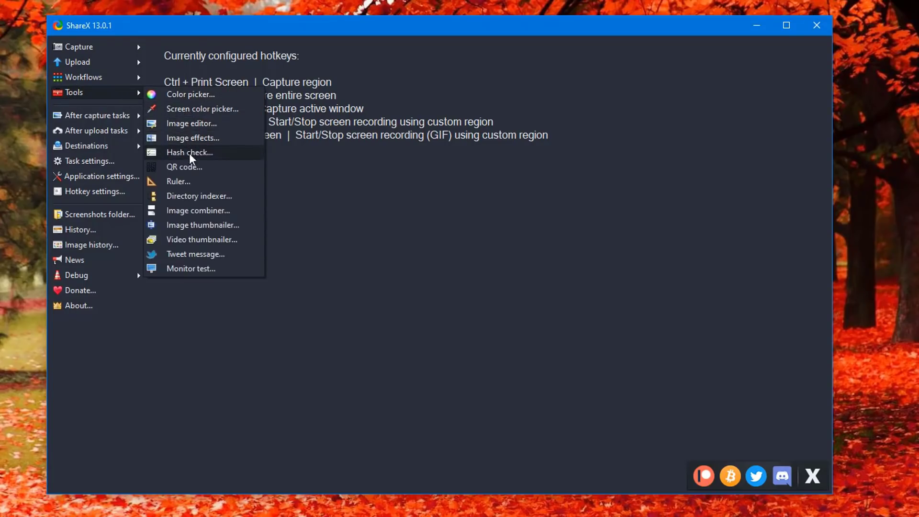
left_click(190, 268)
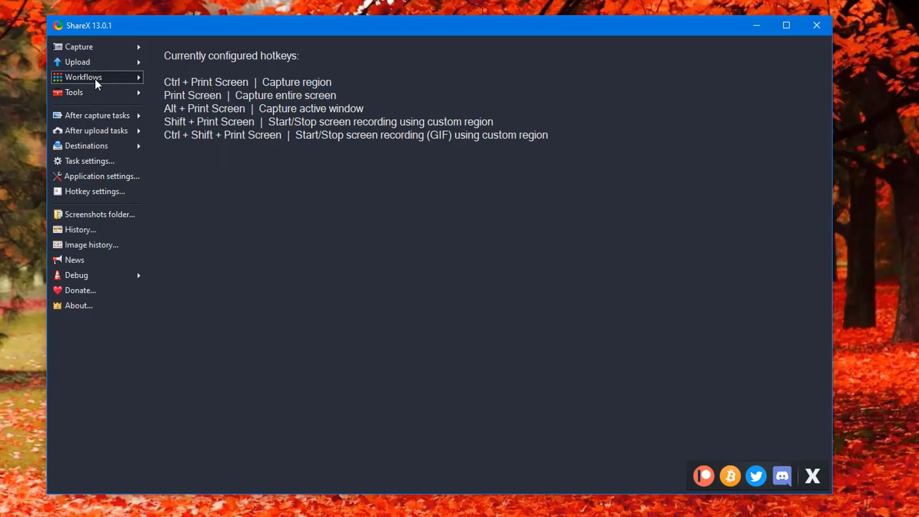
mouse_move(97, 84)
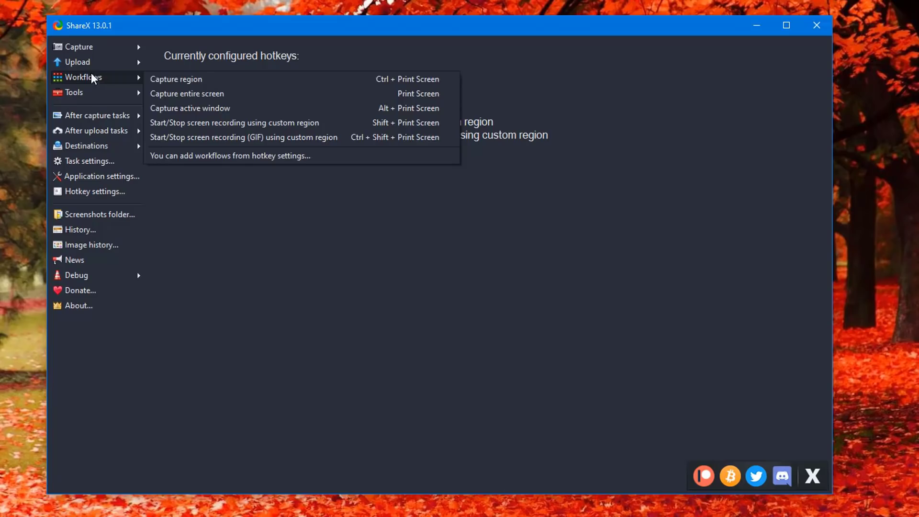
mouse_move(88, 49)
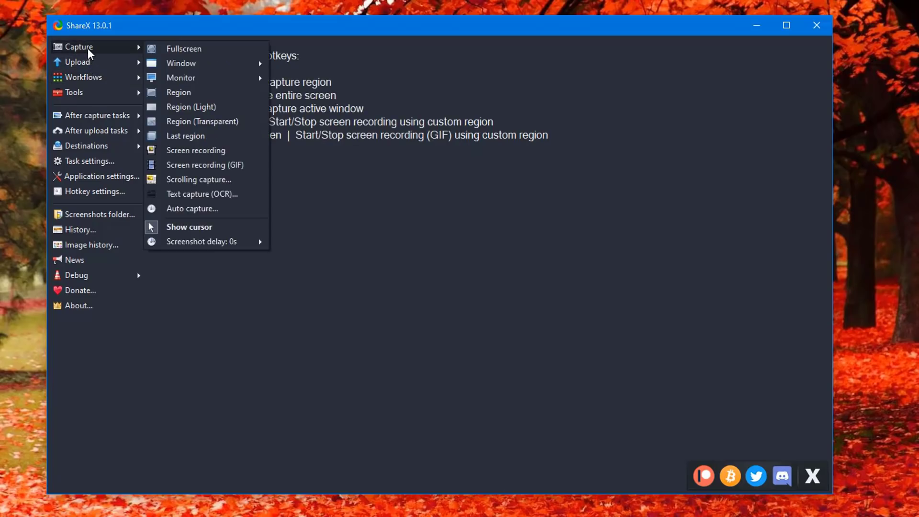
Record a GIF of the entire ShareX window, then bring up the hotkey settings
left_click(196, 165)
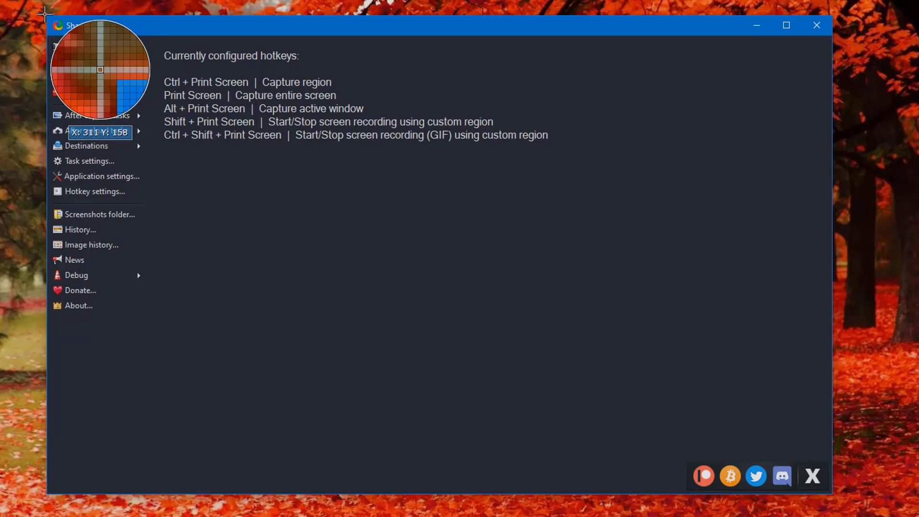
left_click_drag(44, 14, 832, 493)
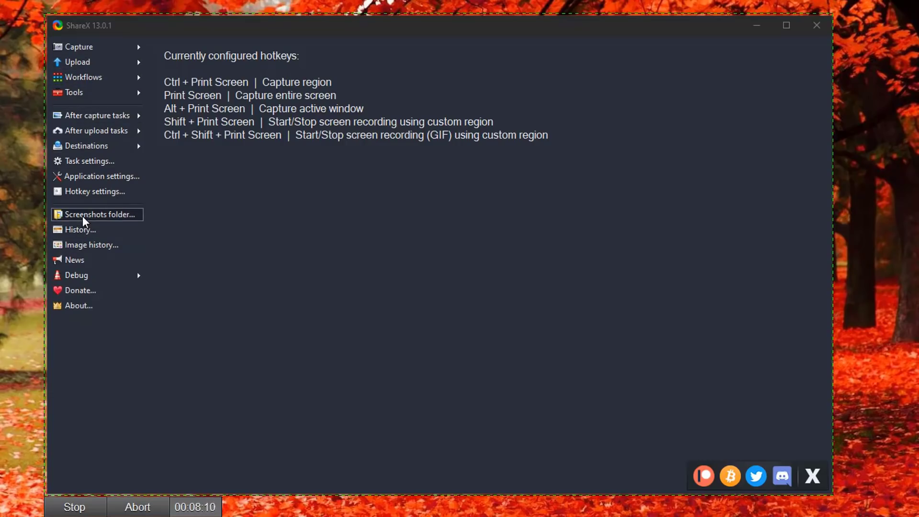
left_click(88, 193)
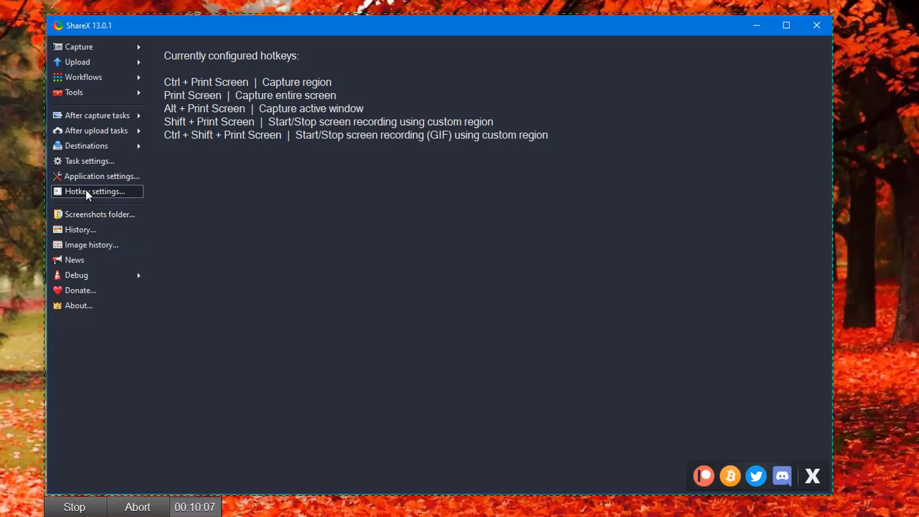
left_click(88, 192)
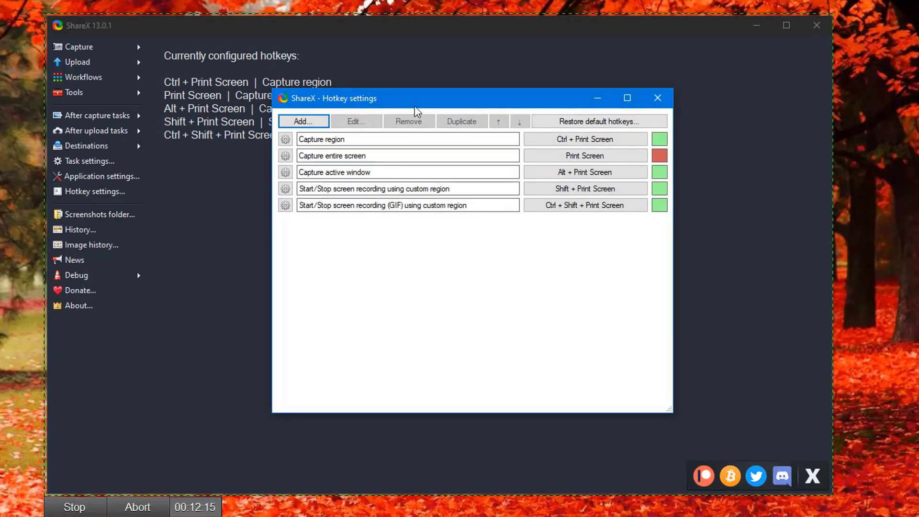
Close the ShareX Hotkey settings window and stop the GIF screen recording
left_click_drag(415, 94, 366, 89)
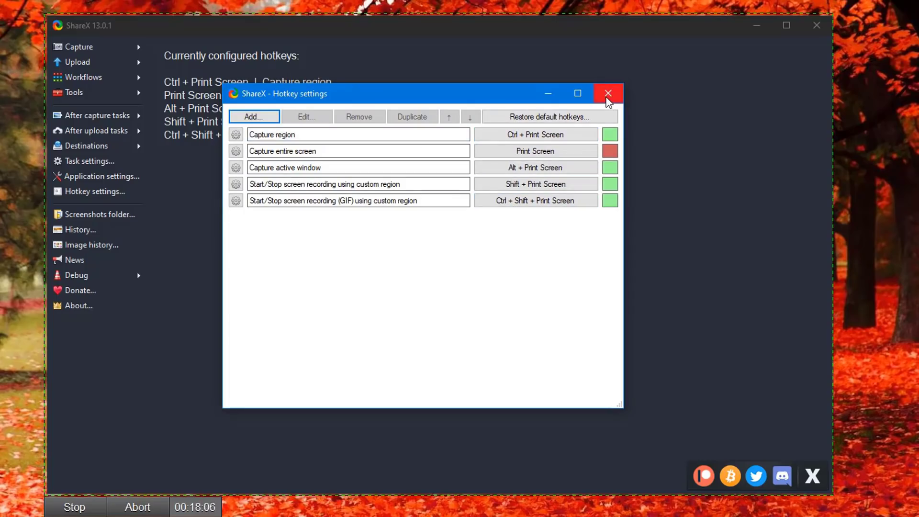
left_click(608, 93)
left_click(79, 507)
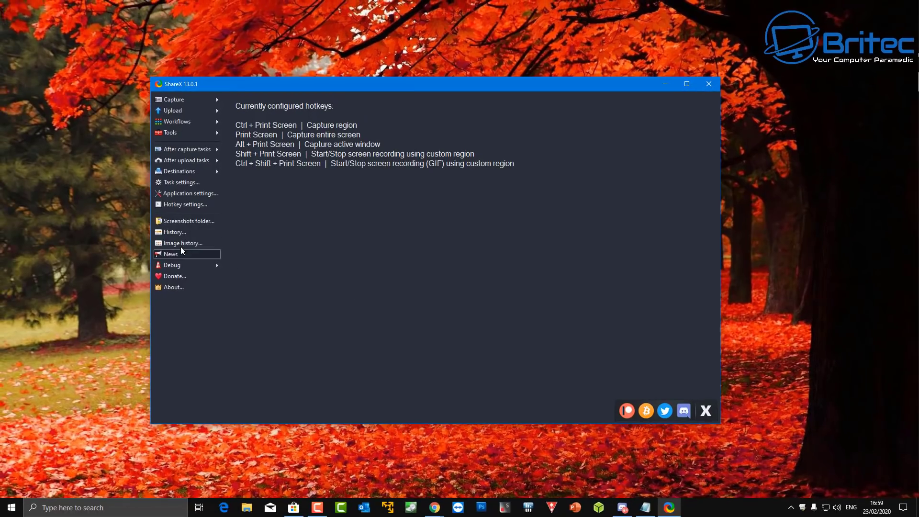
Open the recorded GIF from the Screenshots folder in XnView MP, declining the upload
left_click(182, 222)
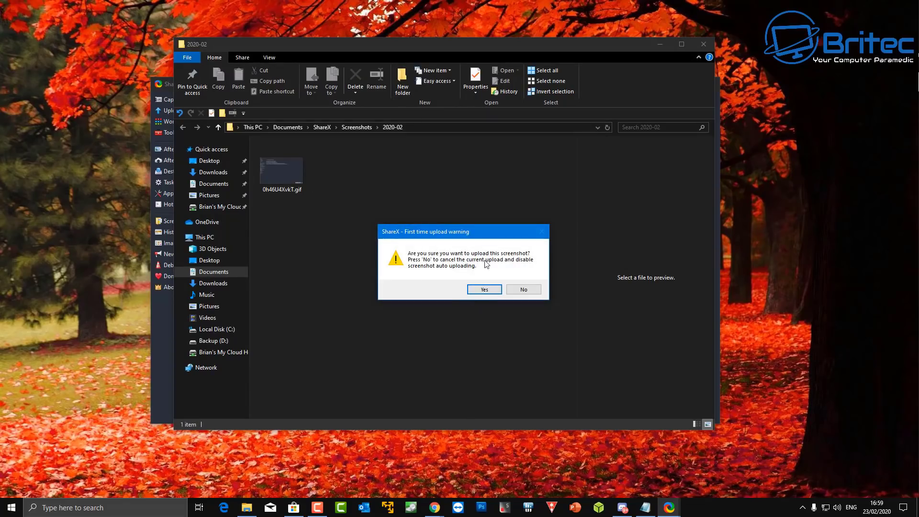
left_click(523, 289)
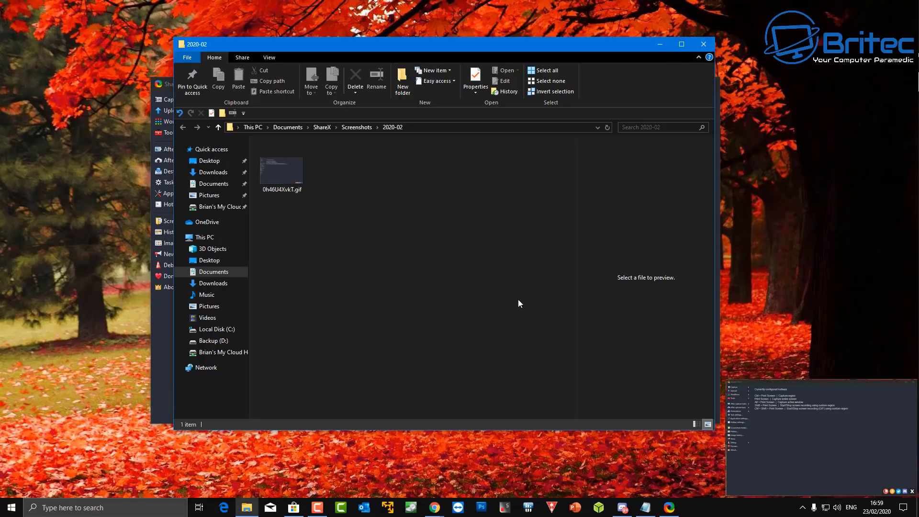
double_click(278, 179)
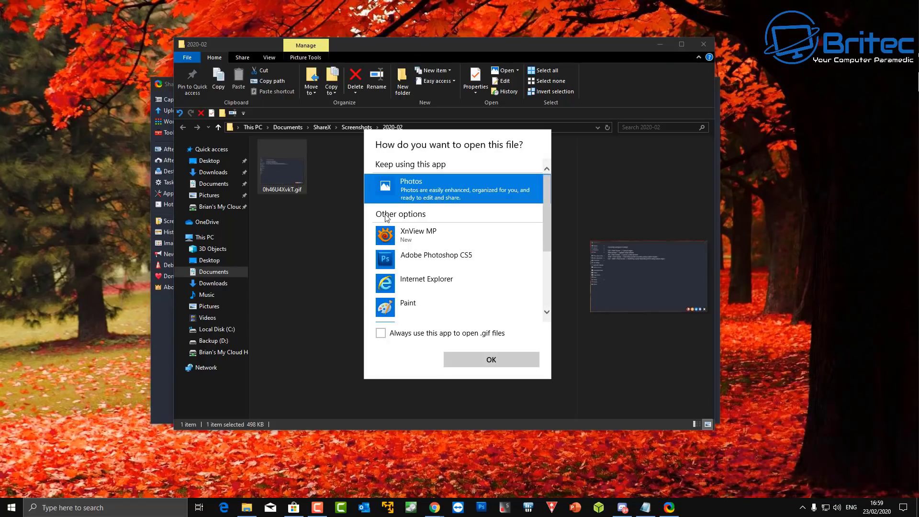
left_click(405, 234)
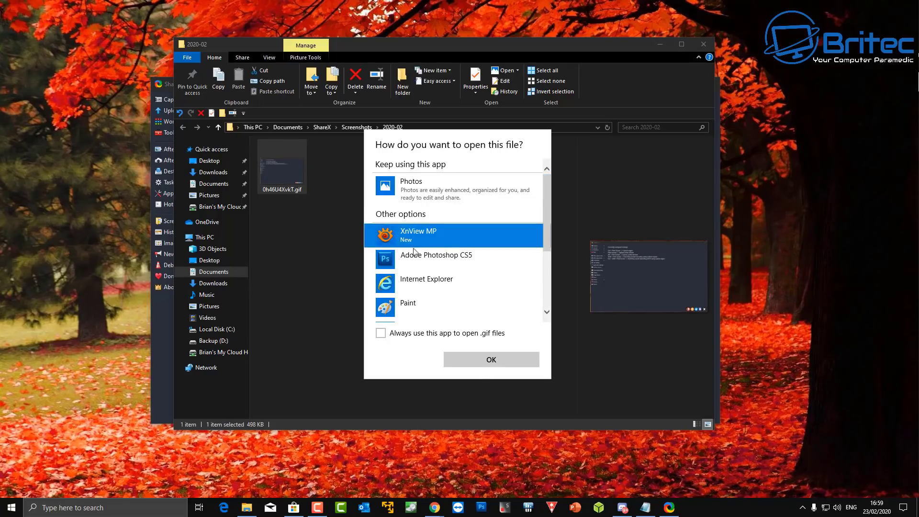
left_click(478, 360)
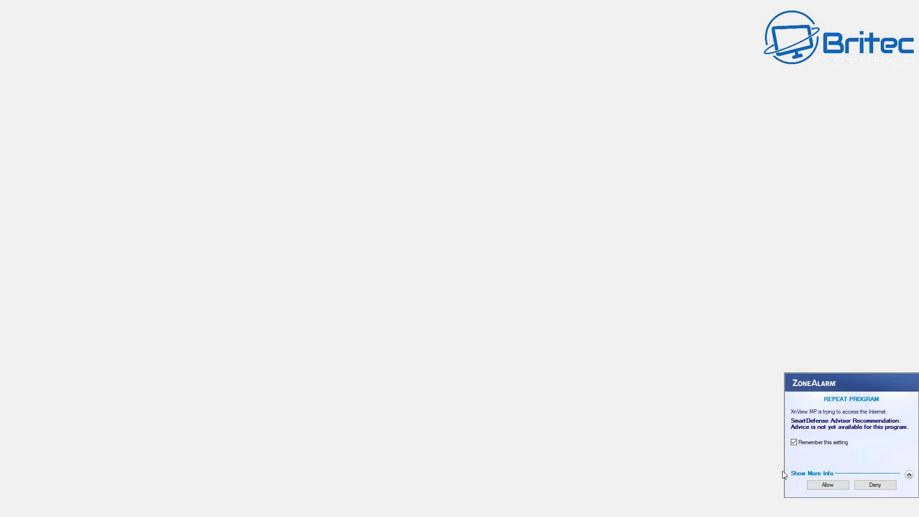
Block XnView MP's internet access in ZoneAlarm and exit the full-screen GIF playback
left_click(876, 486)
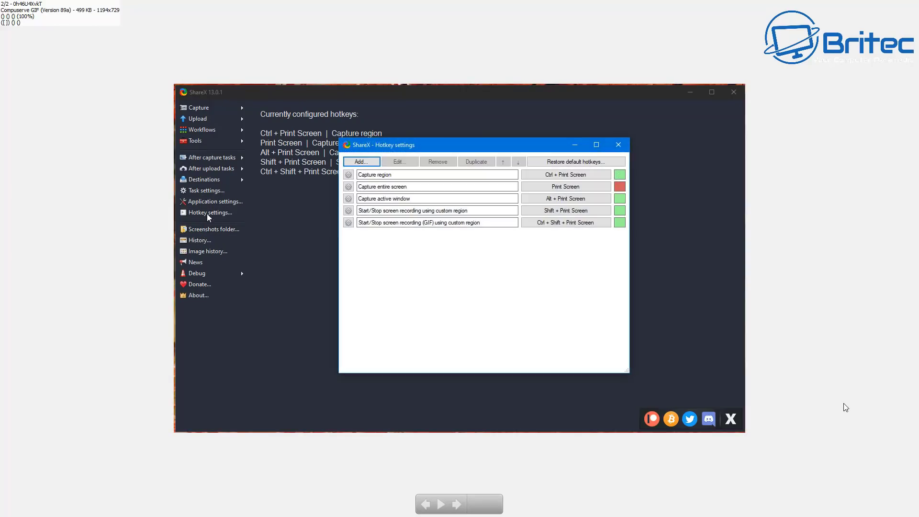
mouse_move(915, 62)
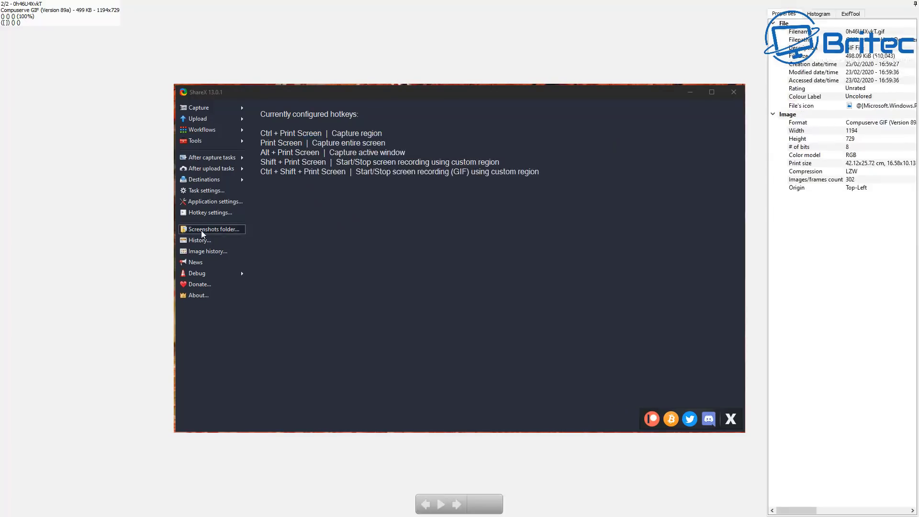
key("Escape")
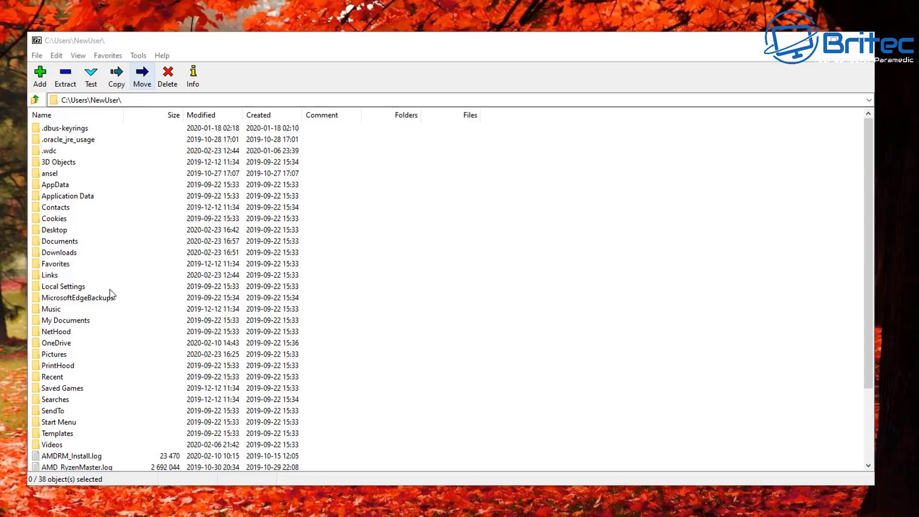
left_click(87, 455)
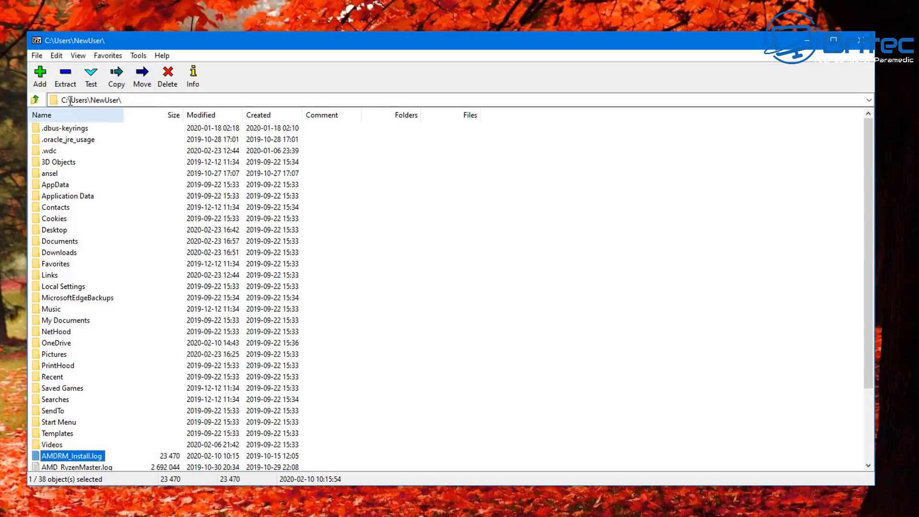
left_click(40, 77)
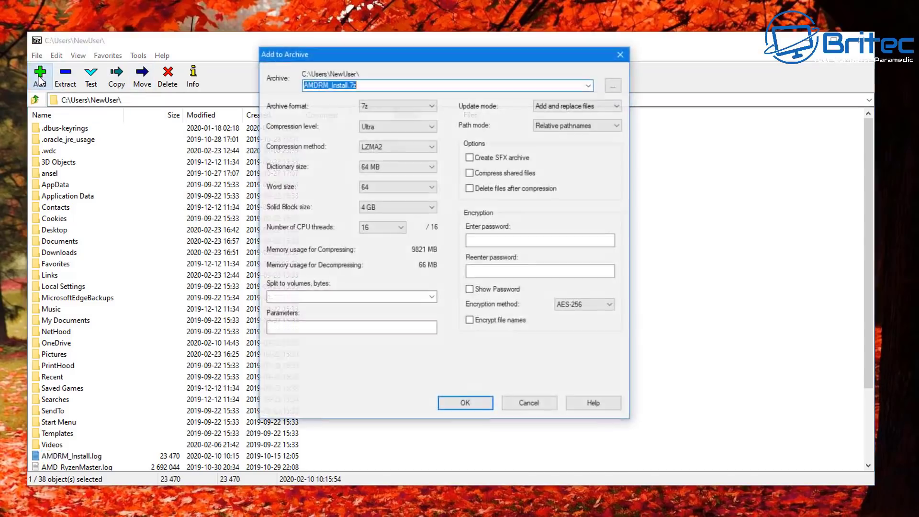
left_click_drag(475, 55, 454, 79)
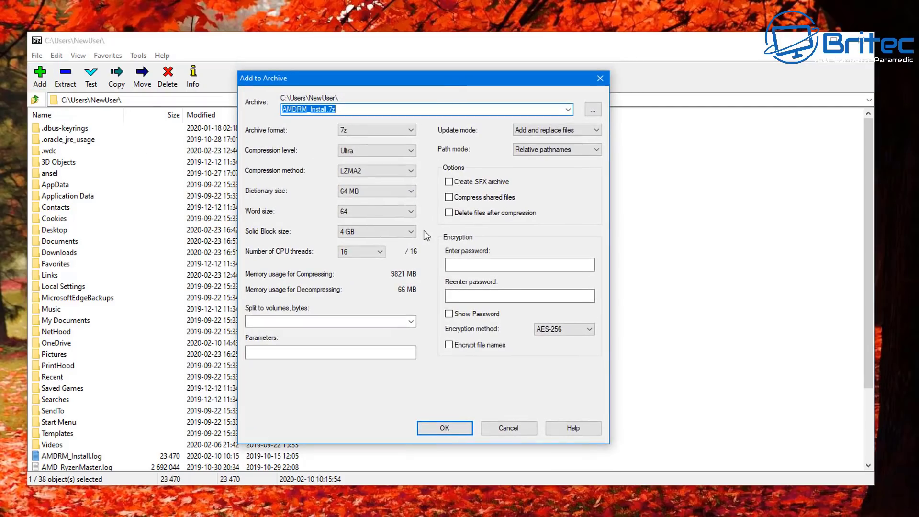
left_click(411, 151)
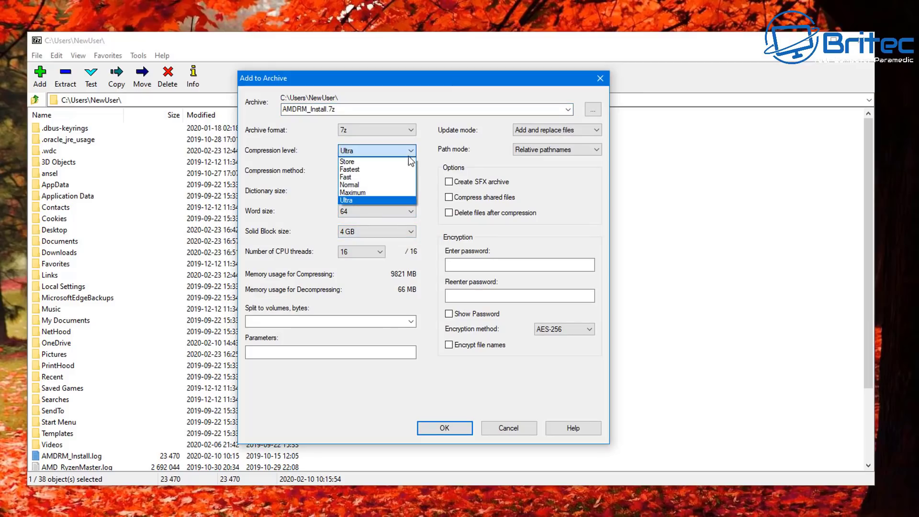
left_click(410, 130)
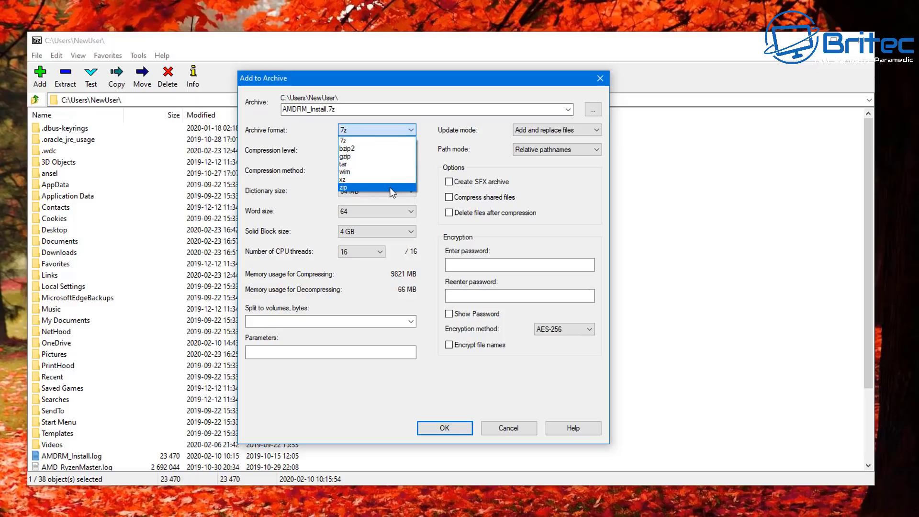
left_click(430, 133)
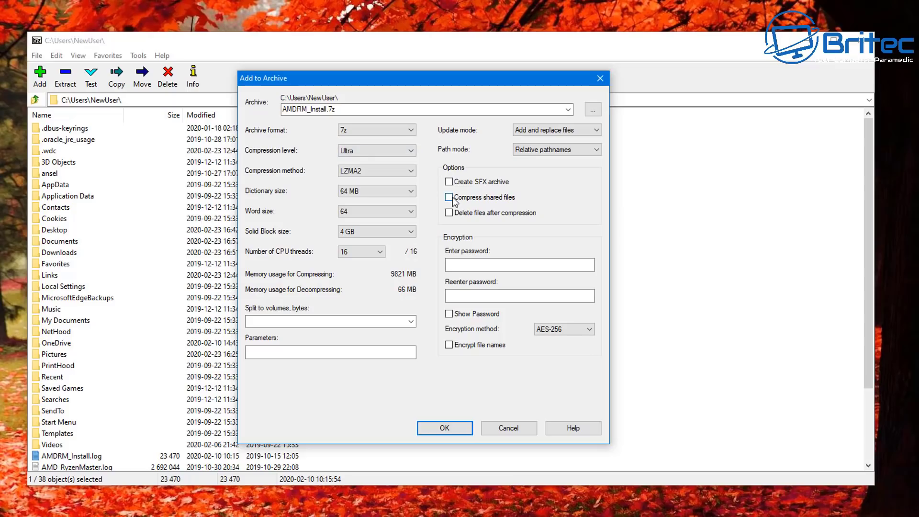
left_click(452, 297)
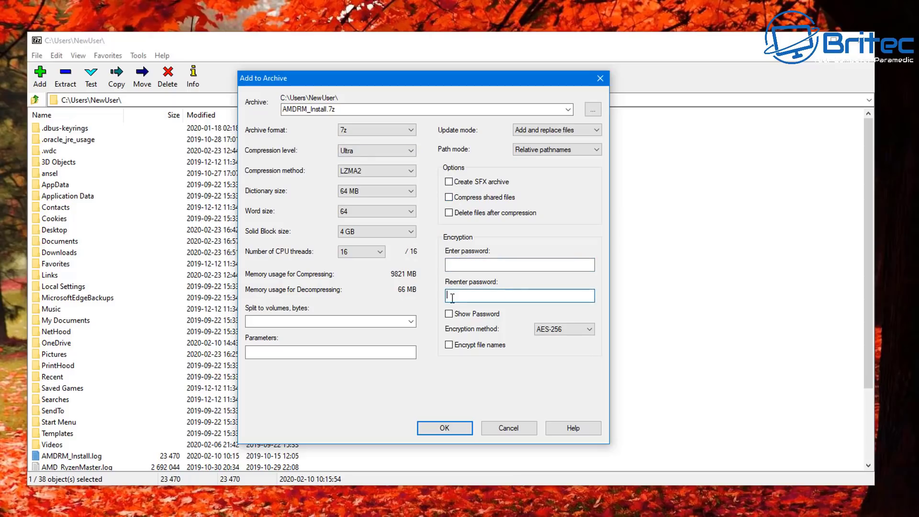
left_click(509, 428)
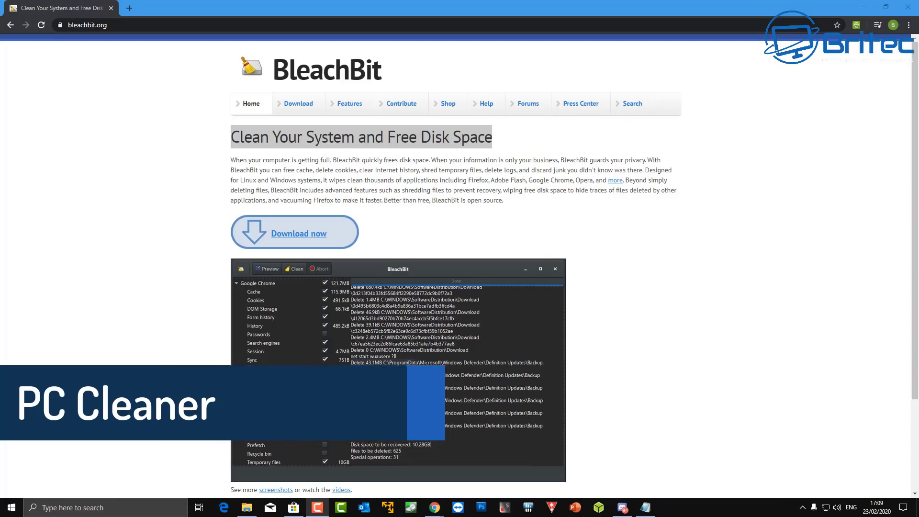
Visit bleachbit.org's download page in Chrome, go back, and launch BleachBit from the taskbar
left_click(843, 350)
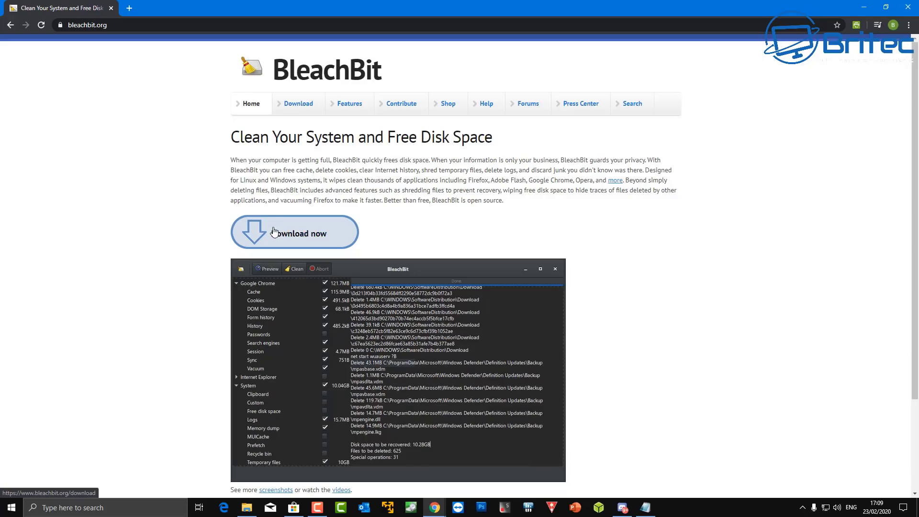
left_click(294, 236)
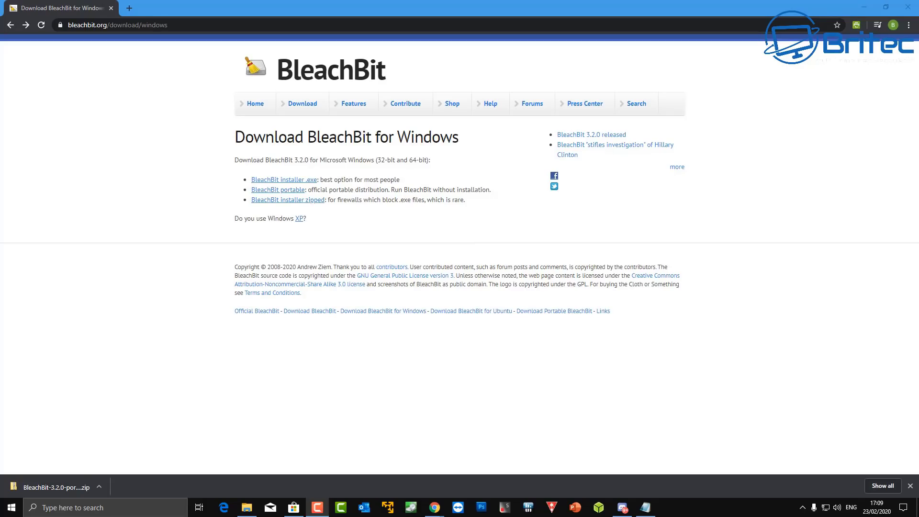
key("alt+Left")
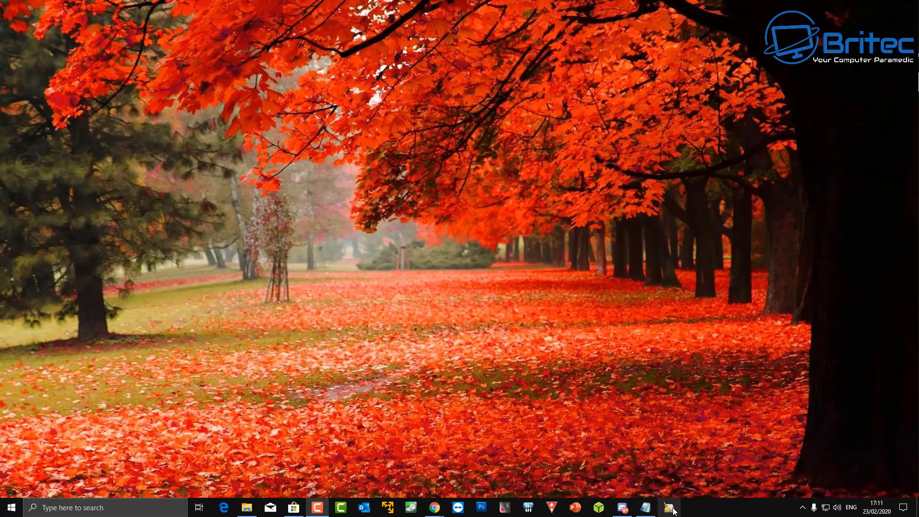
left_click(672, 508)
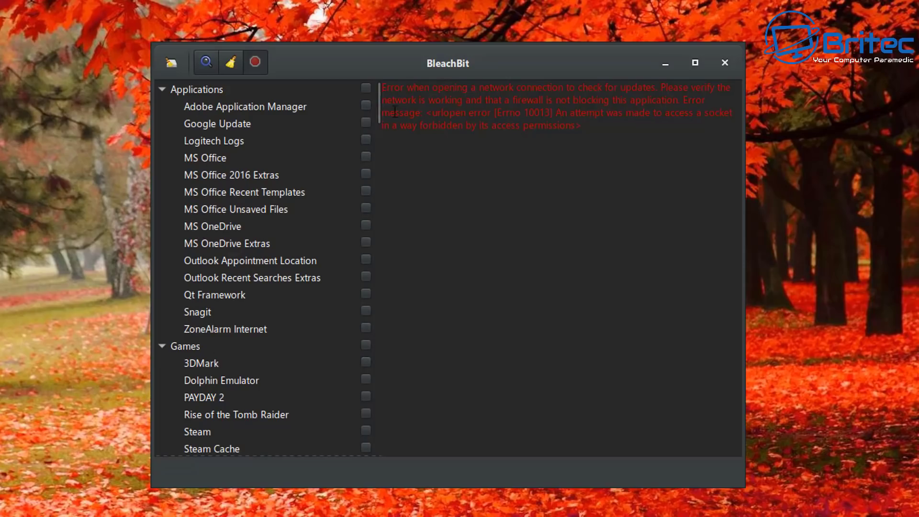
Tick all Applications cleaners, dismiss the Outlook and Snagit warnings, then untick them
left_click(366, 88)
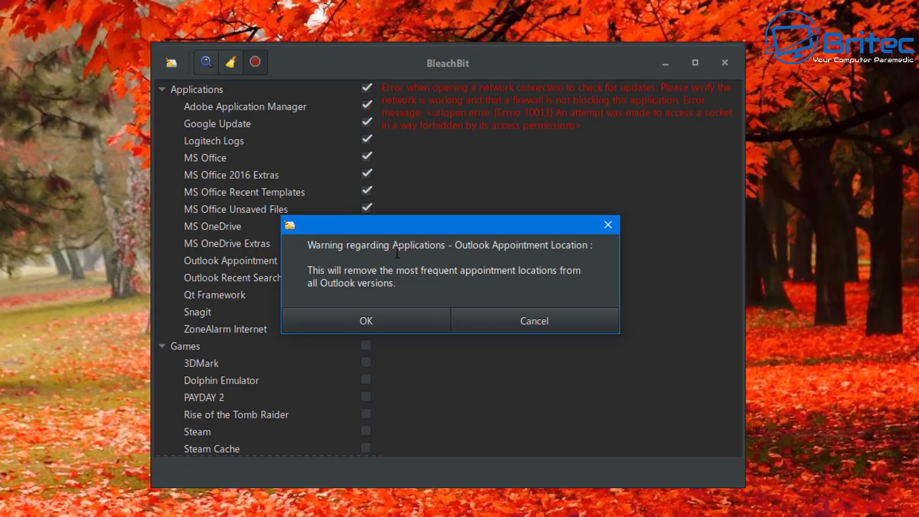
left_click(542, 320)
left_click(503, 316)
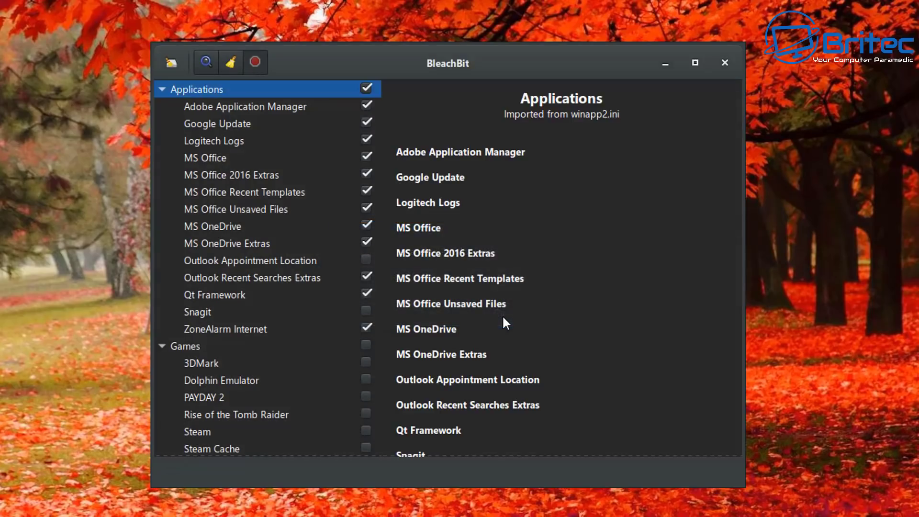
left_click(366, 89)
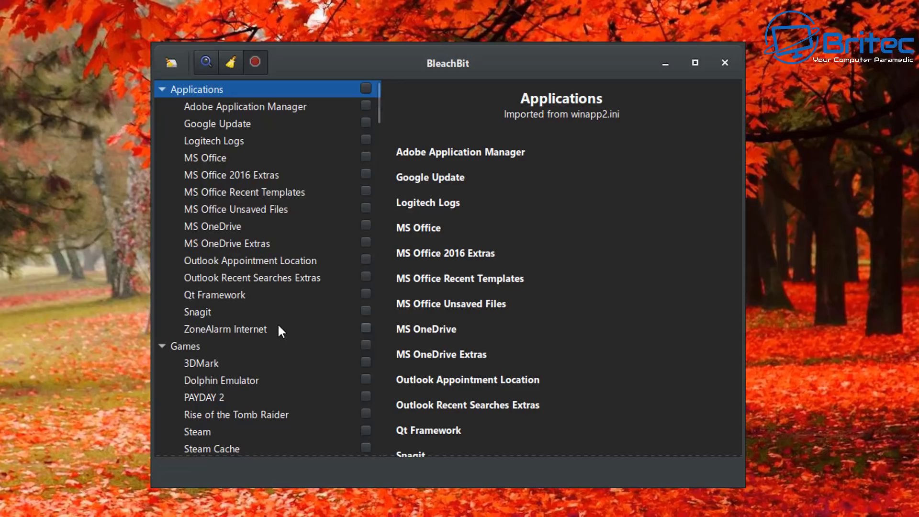
Scroll through the cleaner list and bring up BleachBit's main menu
scroll(264, 305, "down", 3)
scroll(262, 299, "down", 1)
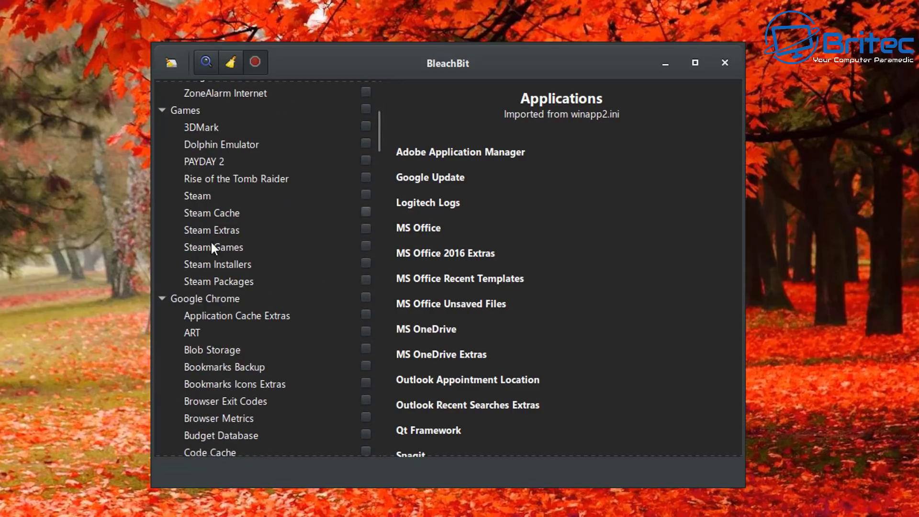
scroll(216, 319, "down", 3)
scroll(220, 321, "down", 3)
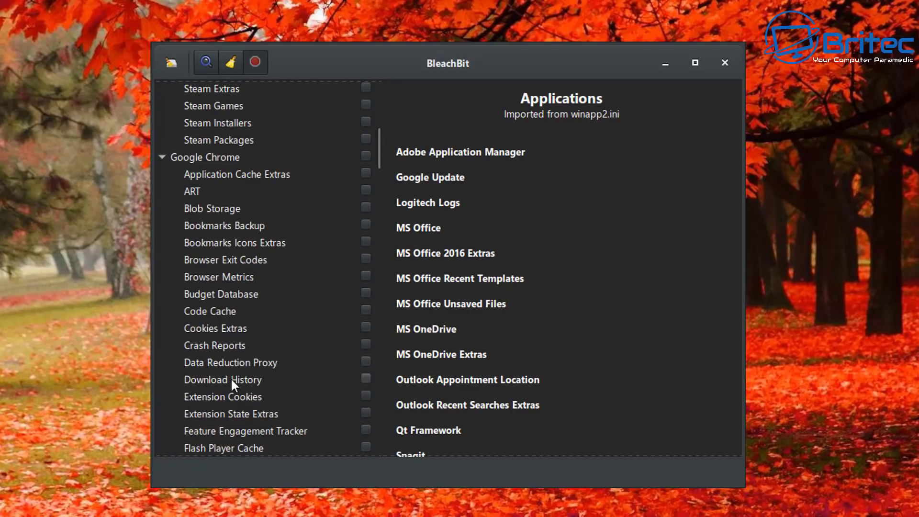
scroll(230, 379, "down", 15)
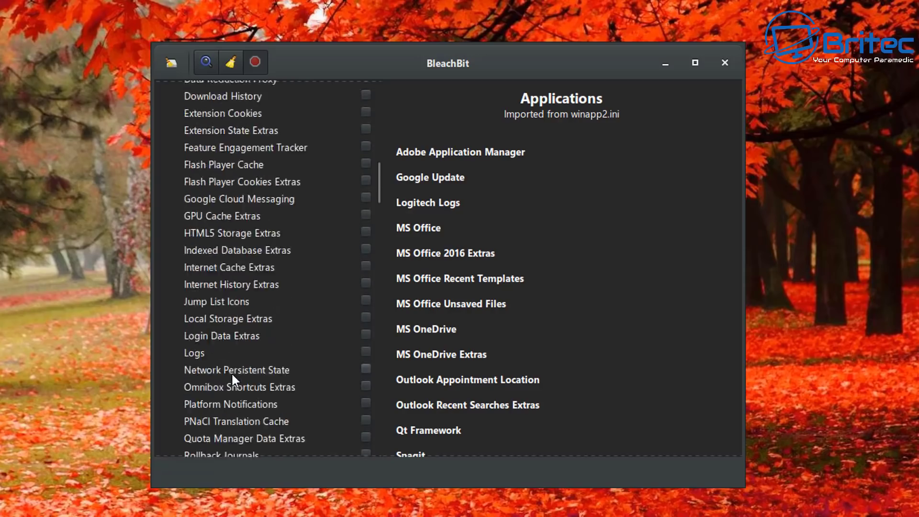
scroll(231, 378, "down", 2)
left_click_drag(378, 219, 403, 446)
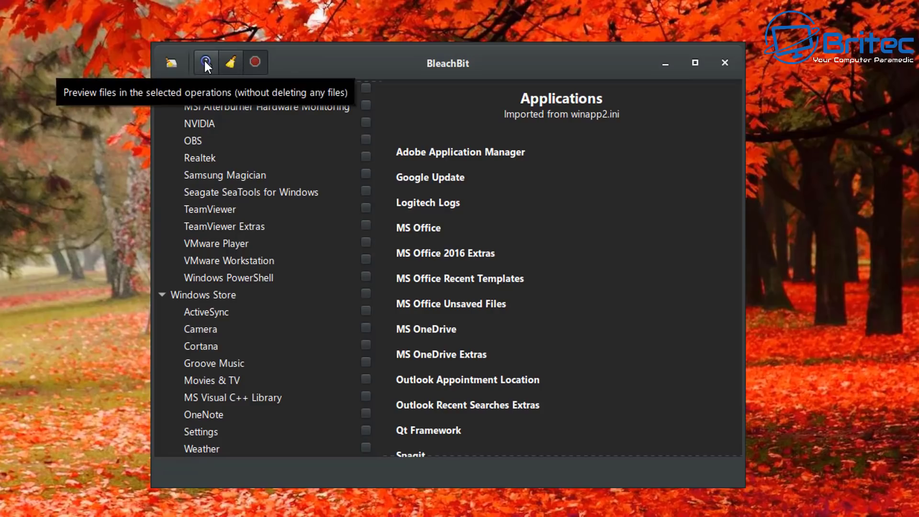
left_click(170, 64)
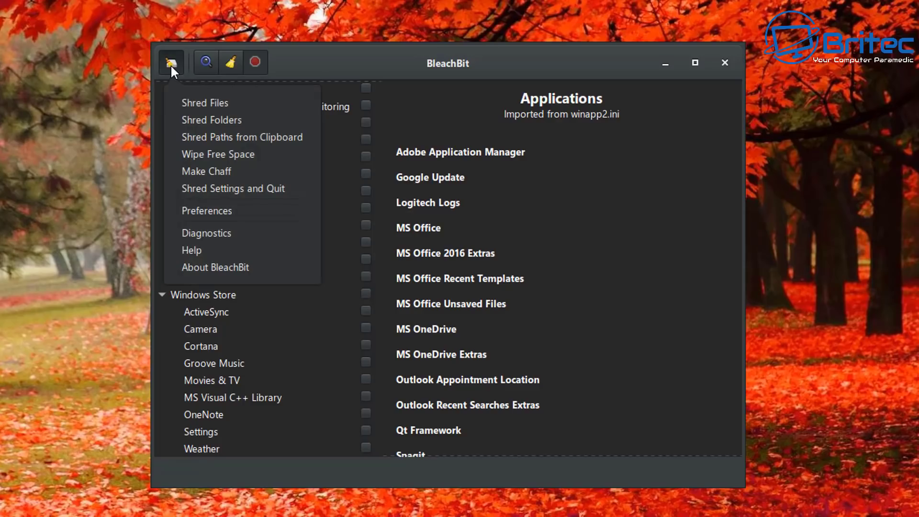
Browse the General, Custom, Drives and Whitelist preference tabs, then close Preferences and BleachBit
left_click(242, 216)
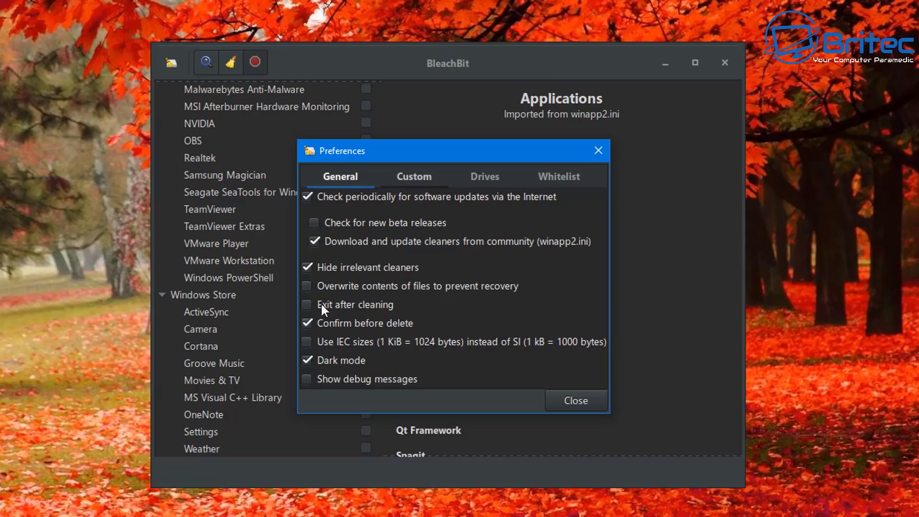
left_click(405, 177)
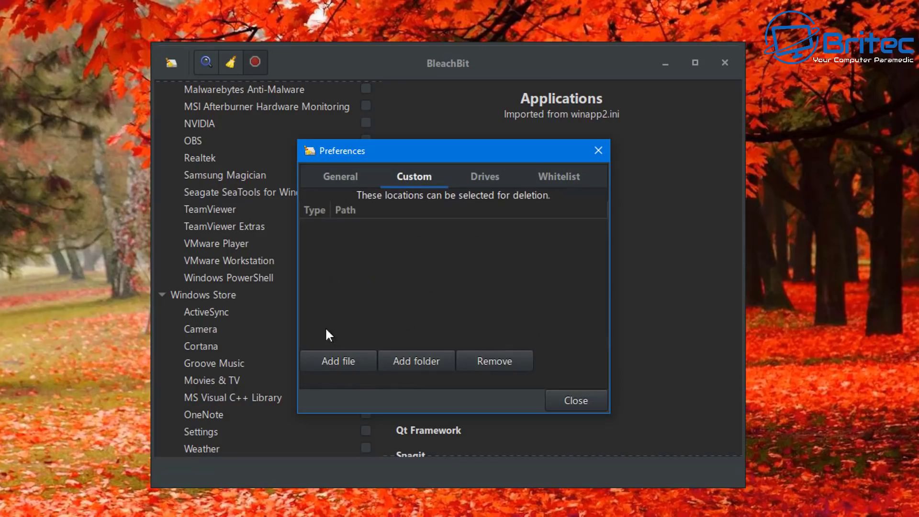
left_click(475, 174)
left_click(556, 178)
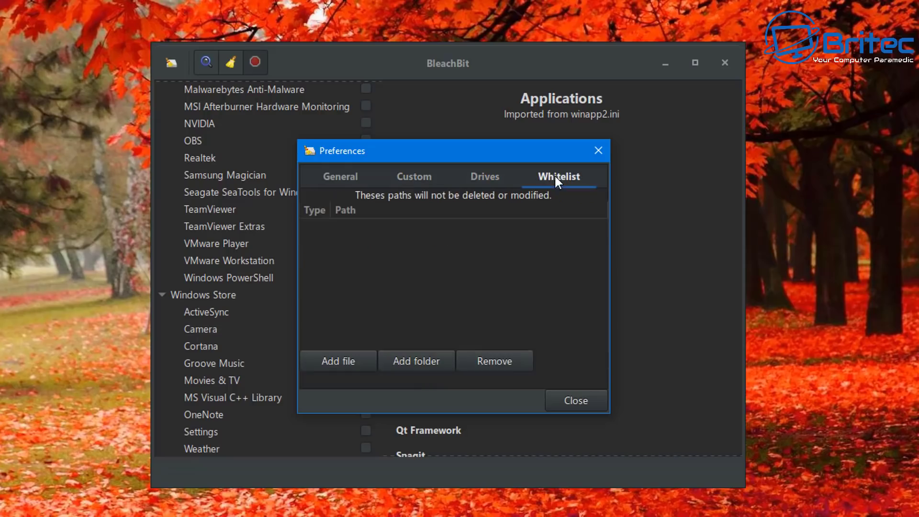
left_click(331, 179)
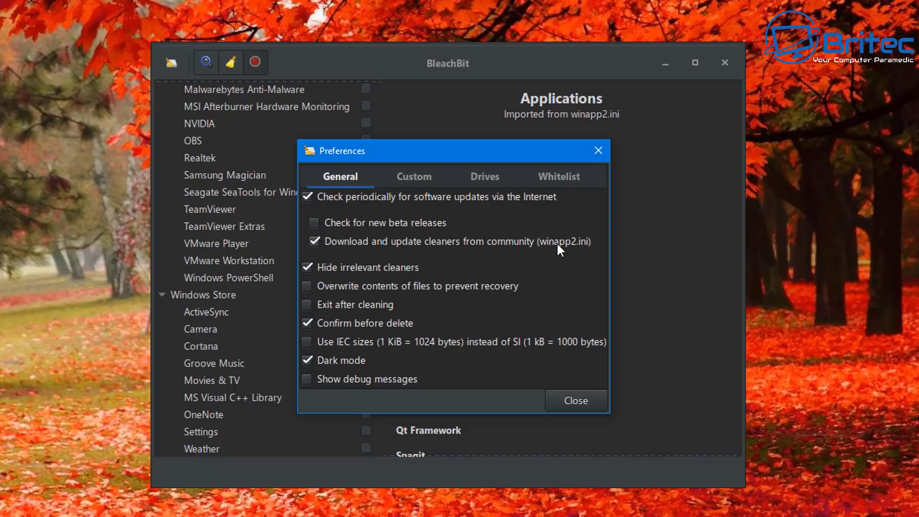
left_click(565, 407)
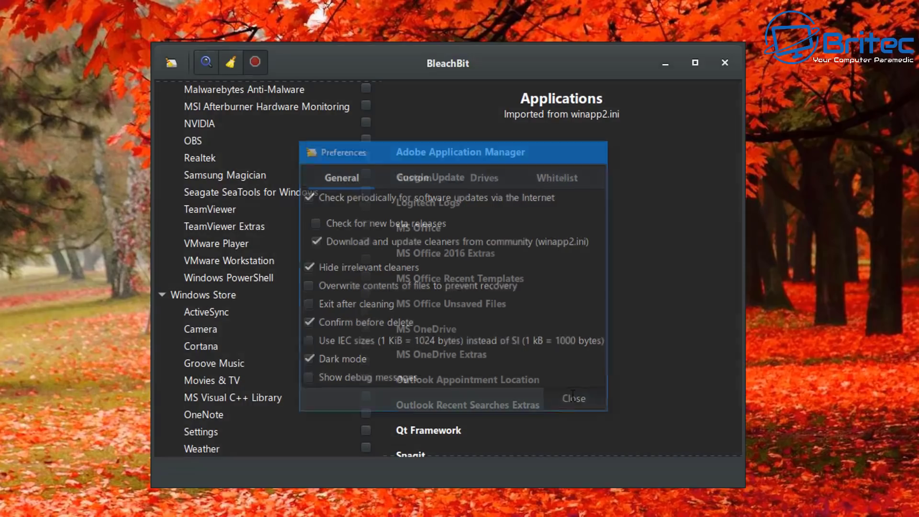
left_click(725, 63)
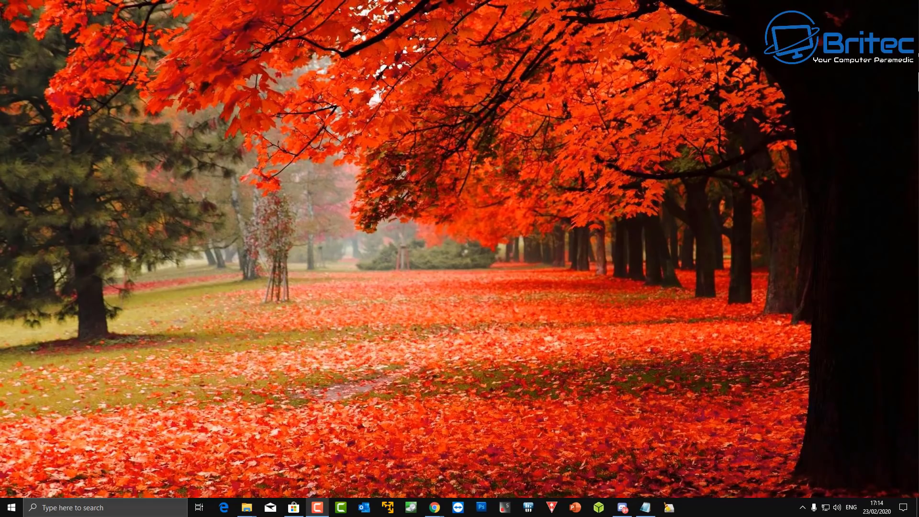
Launch the next program to demonstrate from its taskbar icon
left_click(623, 508)
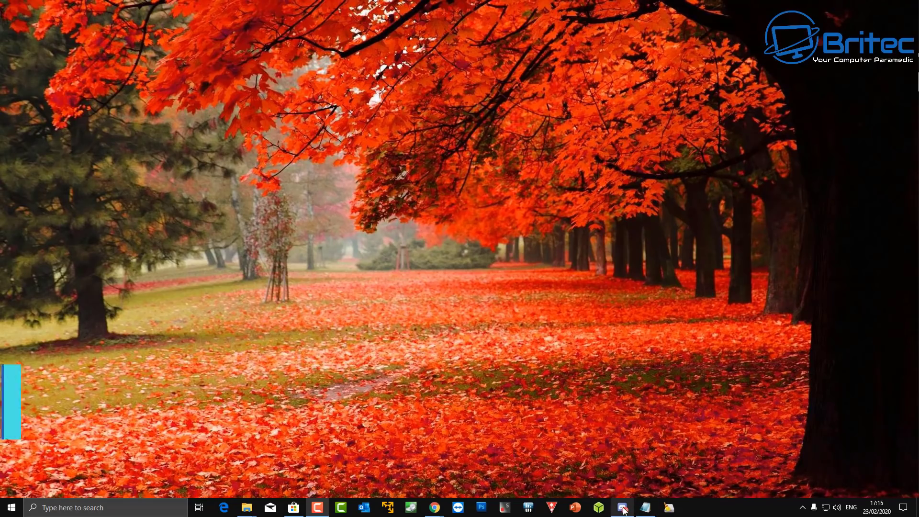